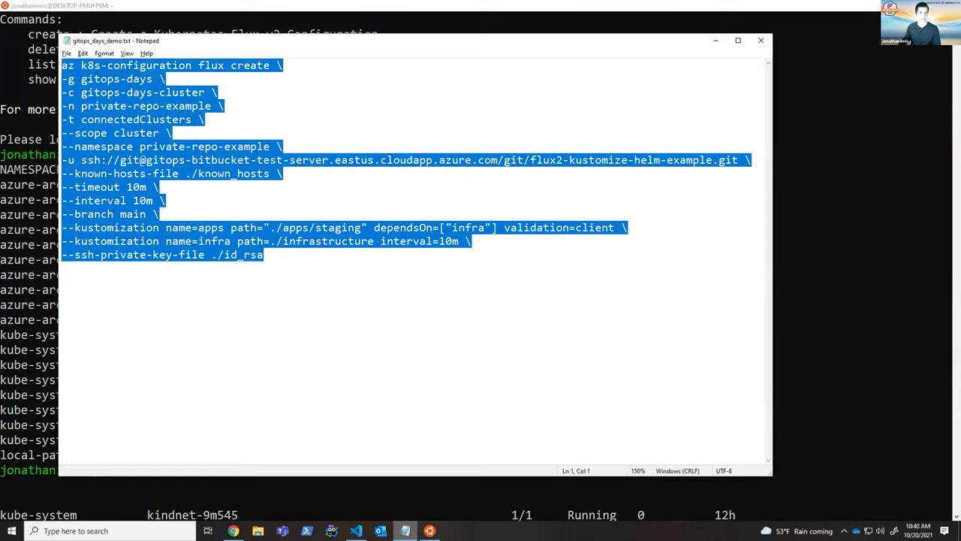
Examine the flux create command's parameters: configuration name, cluster type, scope, namespace, repository URL, known hosts file and SSH private key file
left_click(269, 174)
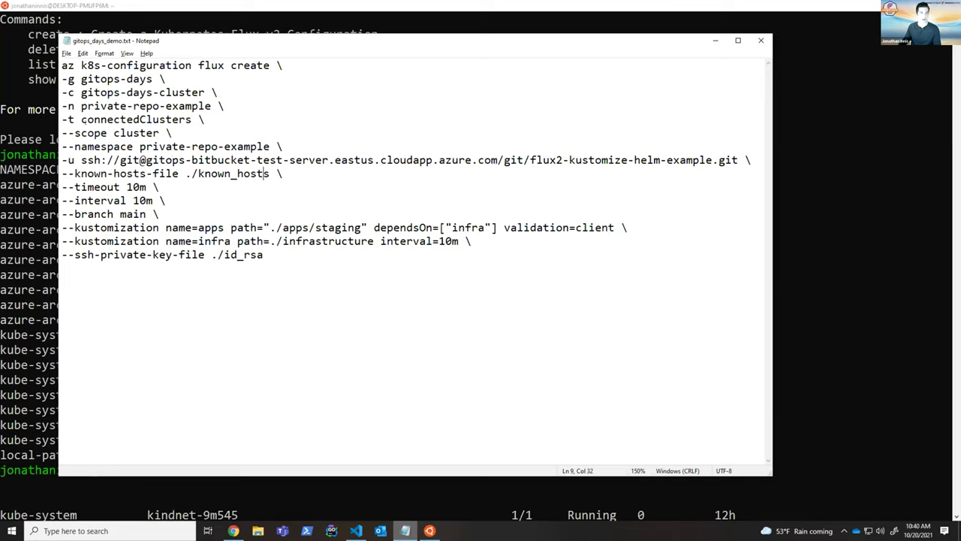
left_click_drag(211, 106, 81, 105)
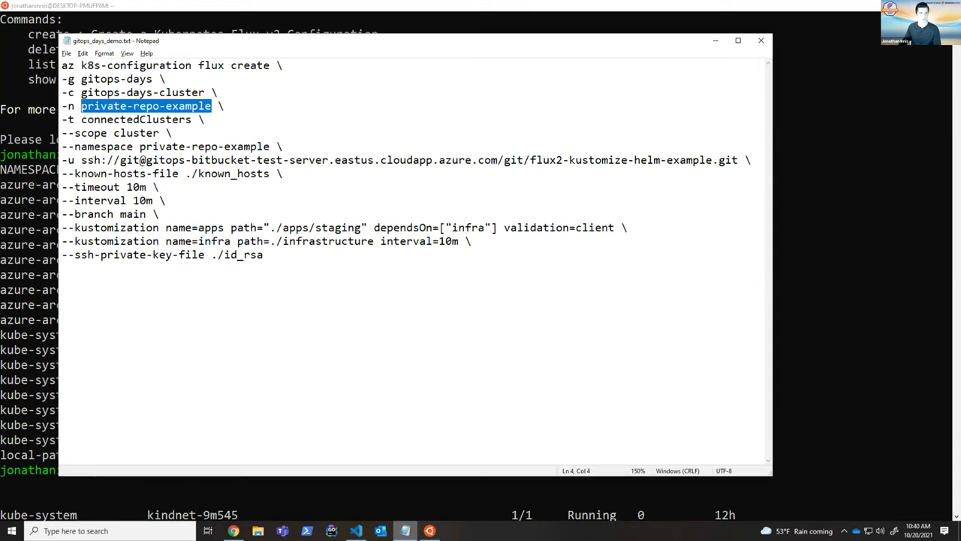
left_click_drag(79, 119, 199, 120)
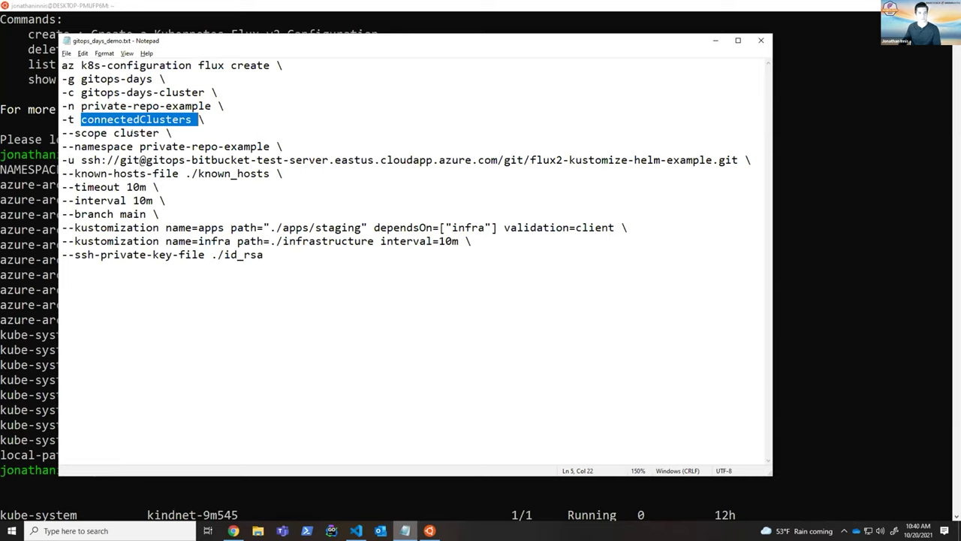
left_click_drag(108, 133, 69, 133)
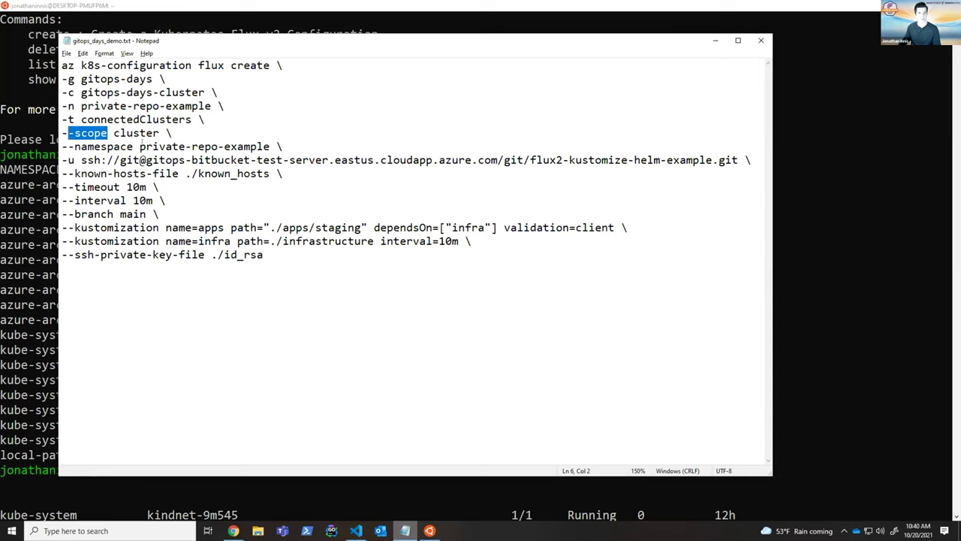
left_click_drag(159, 133, 110, 132)
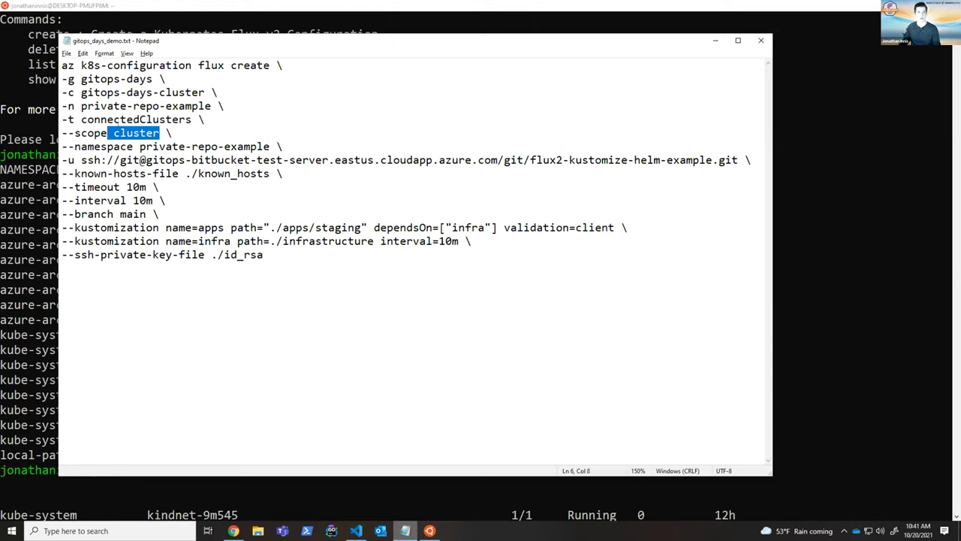
left_click_drag(140, 147, 277, 146)
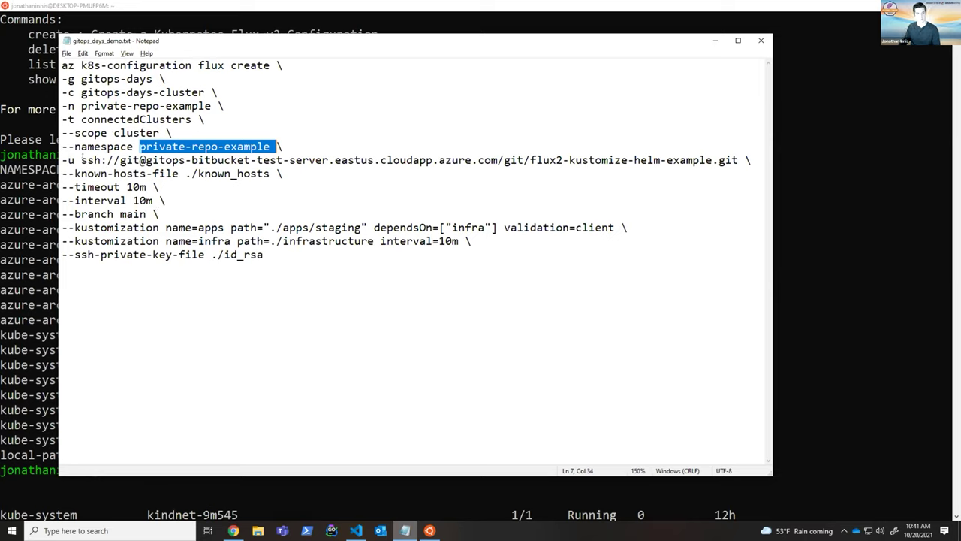
left_click_drag(739, 160, 81, 160)
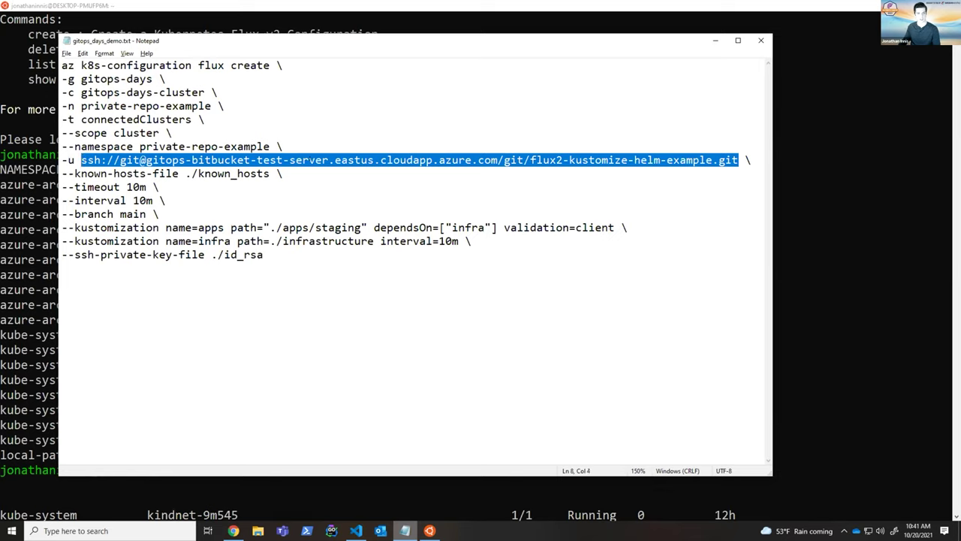
left_click_drag(184, 174, 259, 173)
left_click_drag(224, 254, 264, 255)
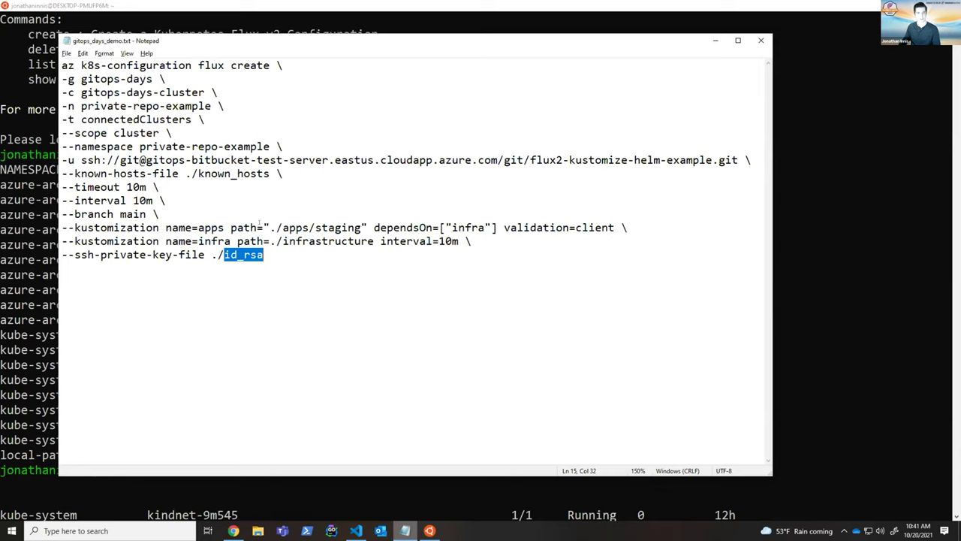
left_click(356, 260)
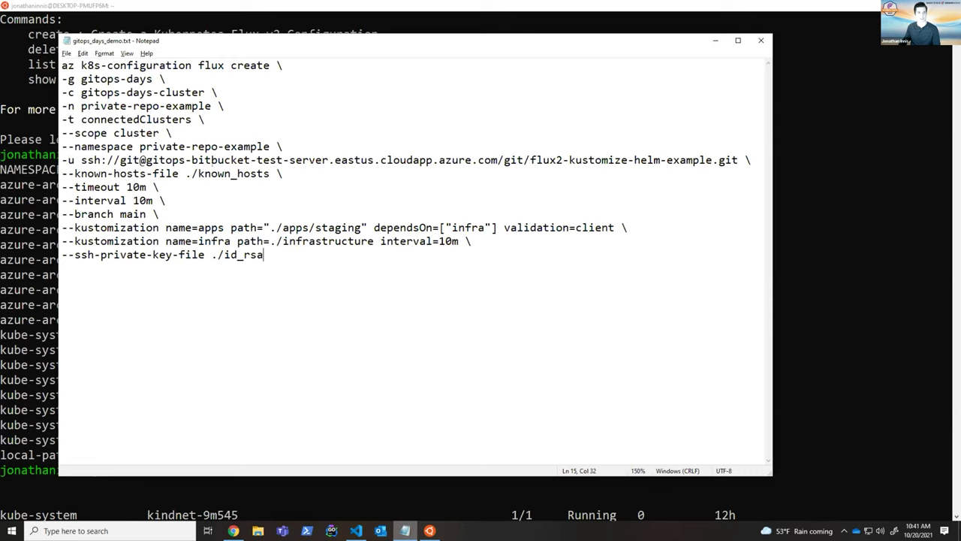
Copy the whole az k8s-configuration flux create command and run it in the Ubuntu terminal to create private-repo-example on gitops-days-cluster
key("ctrl+shift+Home")
key("super+c")
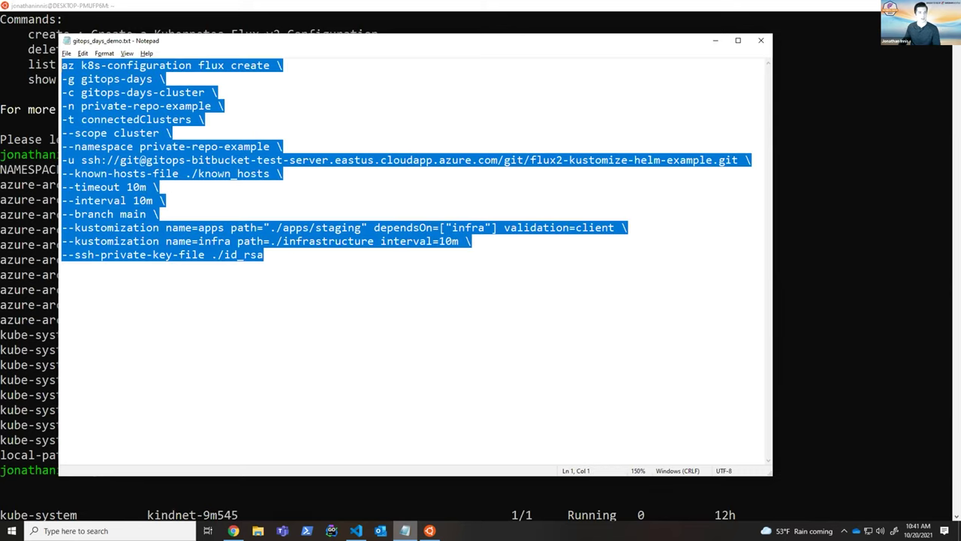
key("alt+Tab")
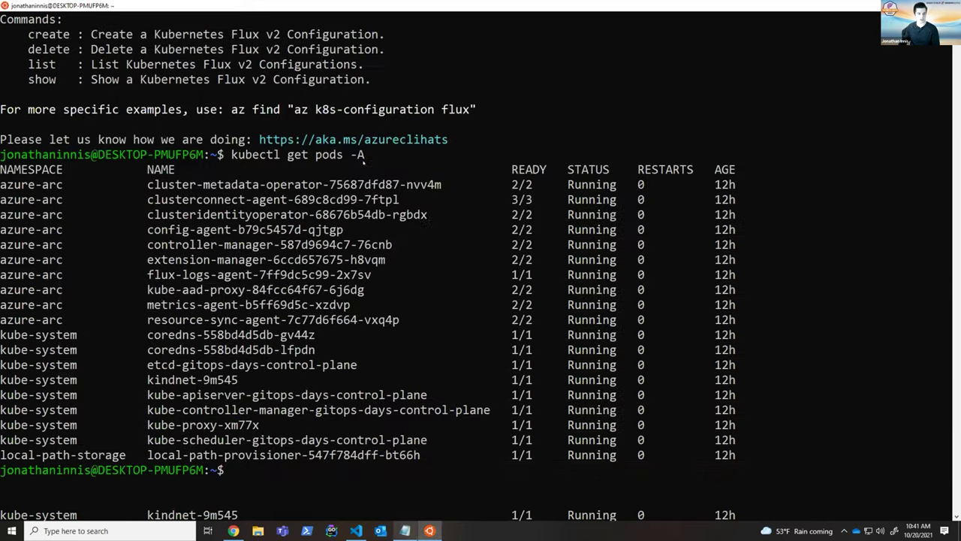
right_click(436, 235)
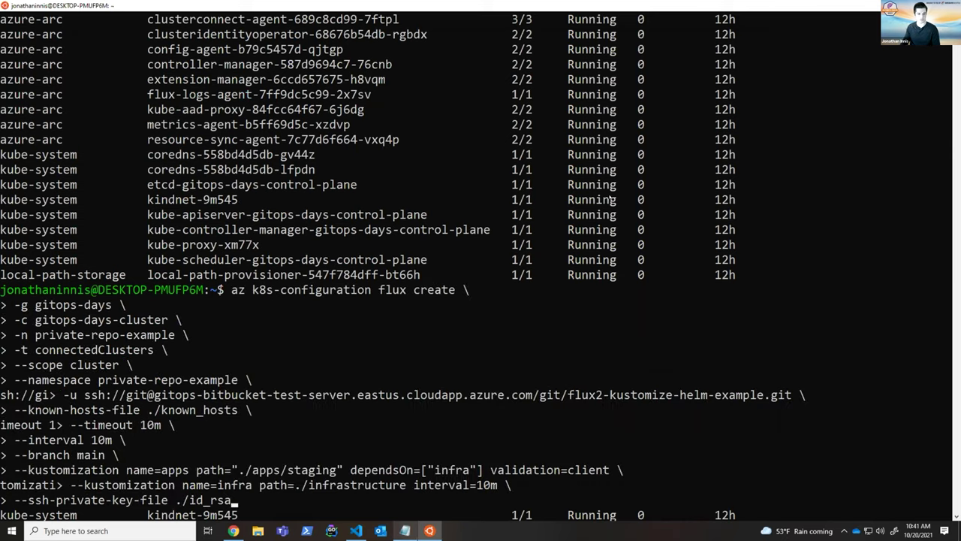
key("Return")
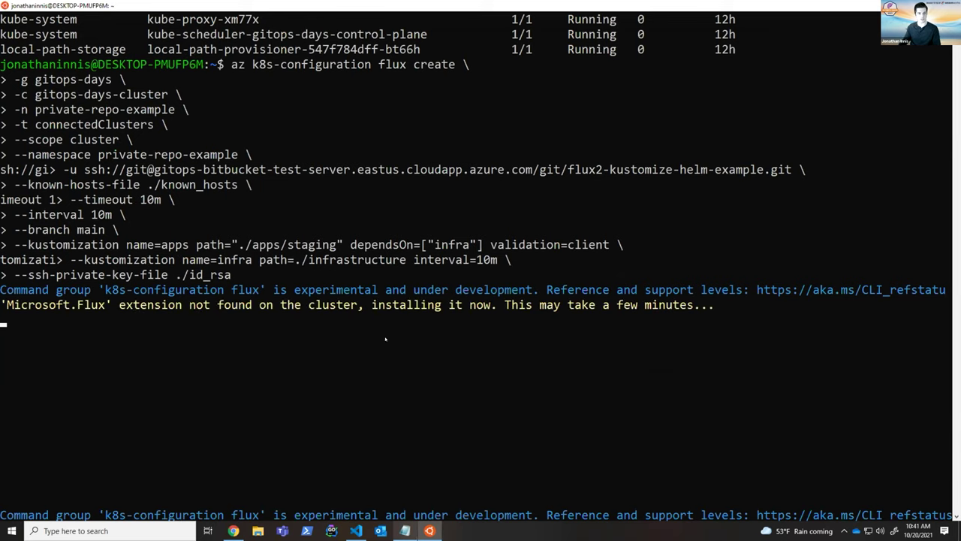
scroll(385, 339, "up", 6)
scroll(283, 353, "down", 4)
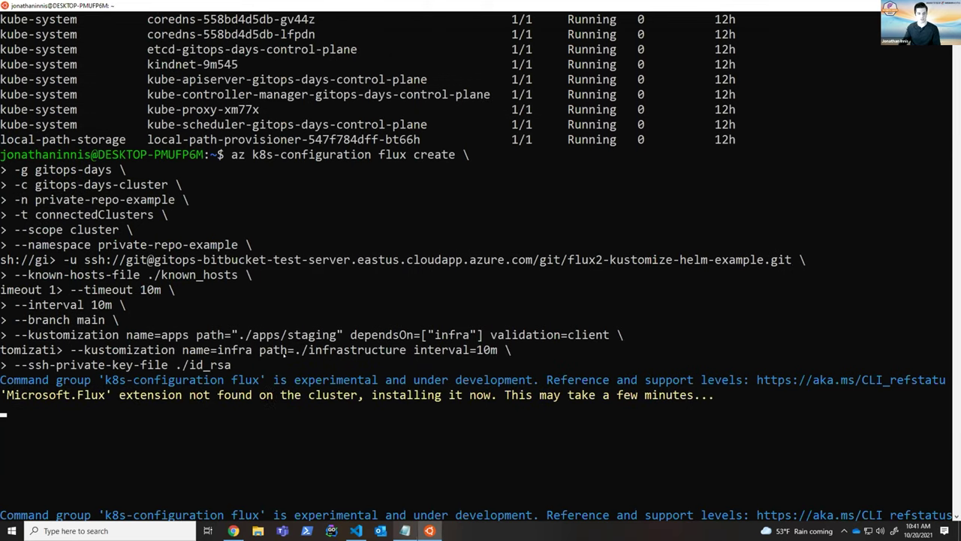
scroll(284, 353, "up", 2)
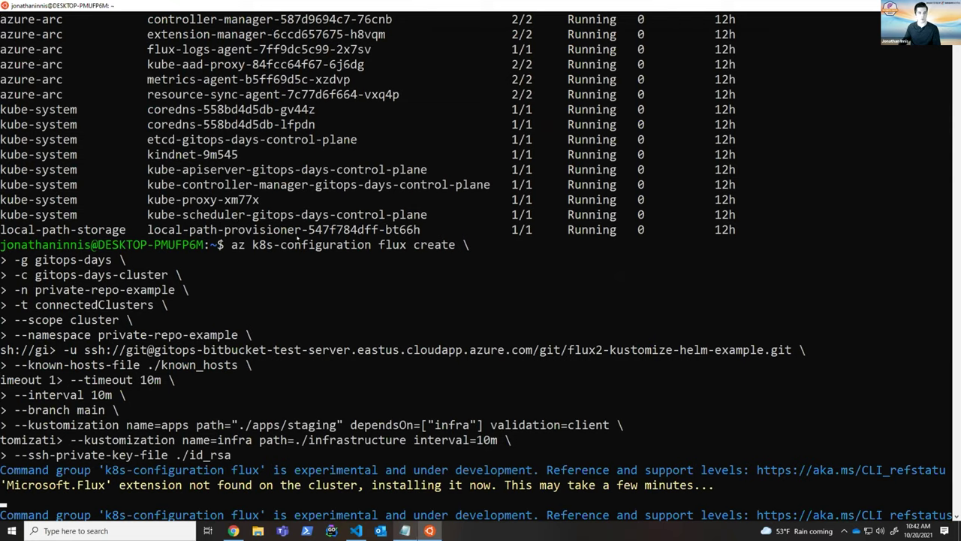
scroll(298, 239, "up", 2)
scroll(340, 165, "down", 3)
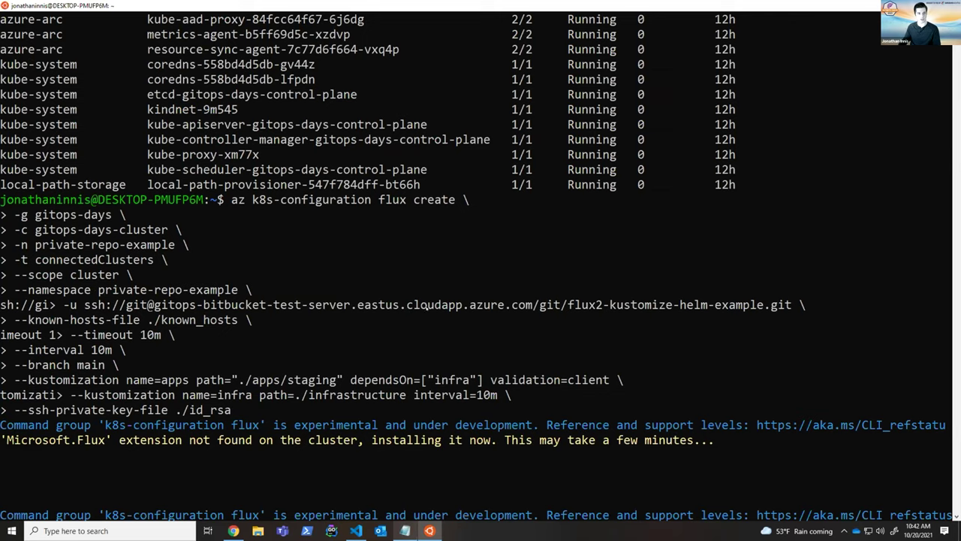
scroll(314, 290, "down", 1)
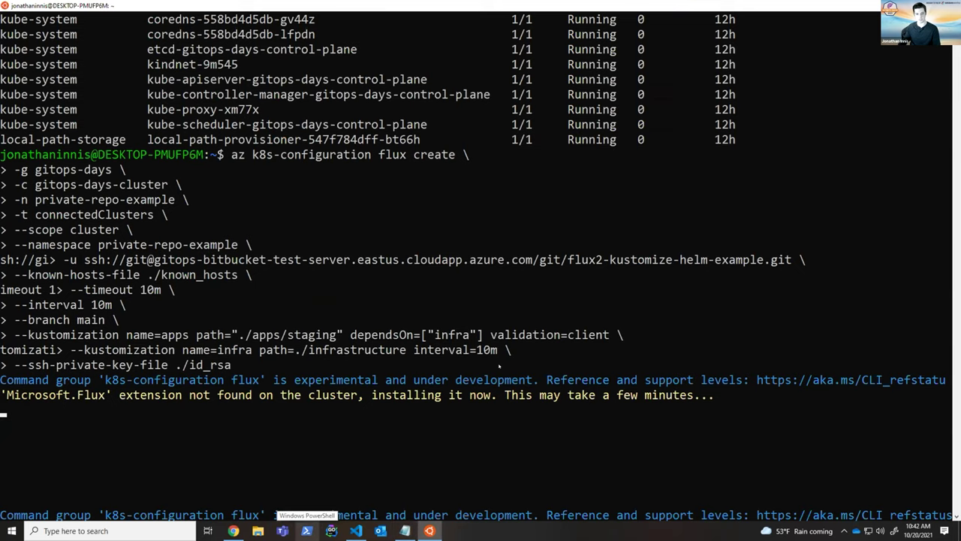
Open a second Ubuntu 20.04 LTS terminal window, maximize it and enlarge its text
right_click(429, 530)
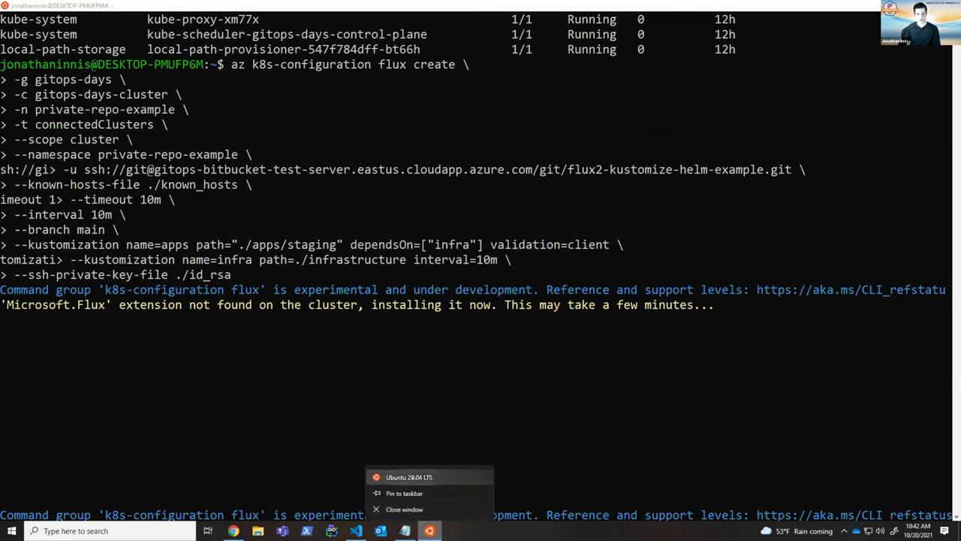
left_click(410, 477)
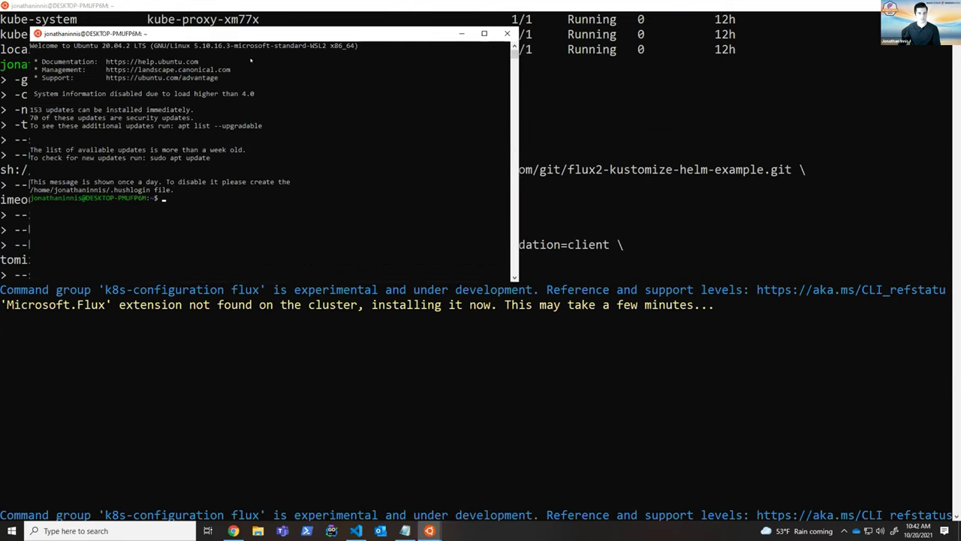
key("super+Up")
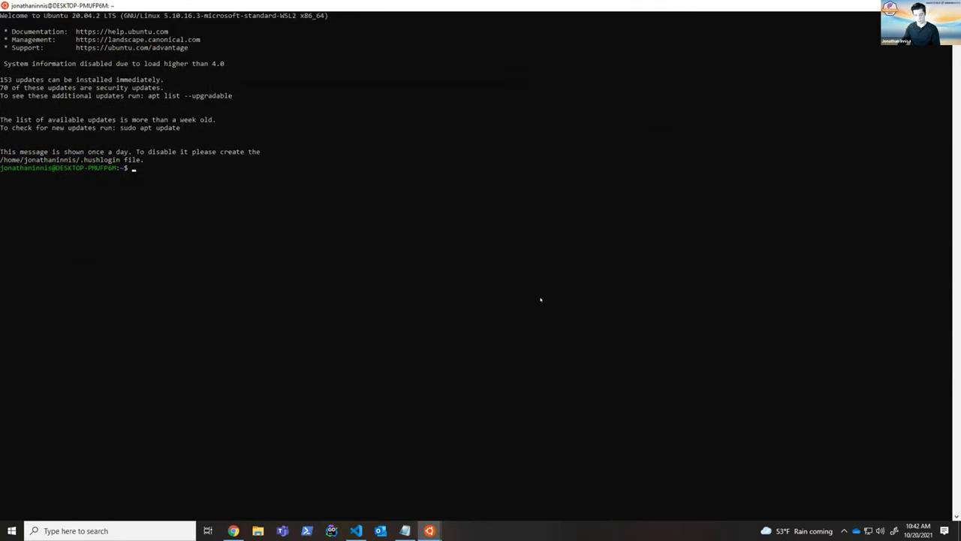
scroll(540, 299, "up", 6, "ctrl")
List the pods in all namespaces with kubectl get pods -A, and repeat the listing to check for changes
type("kubectl get pods -AS")
key("Return")
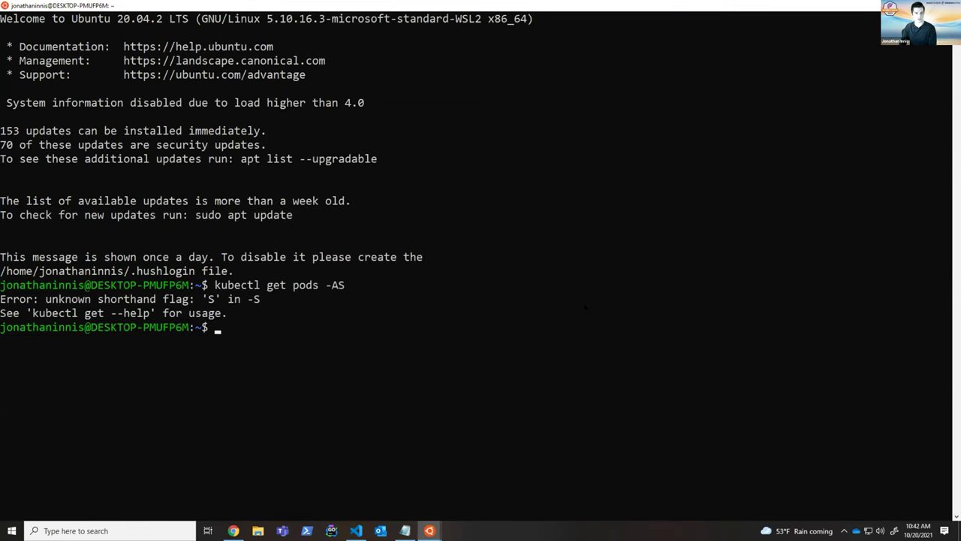
key("Up")
key("BackSpace")
key("Return")
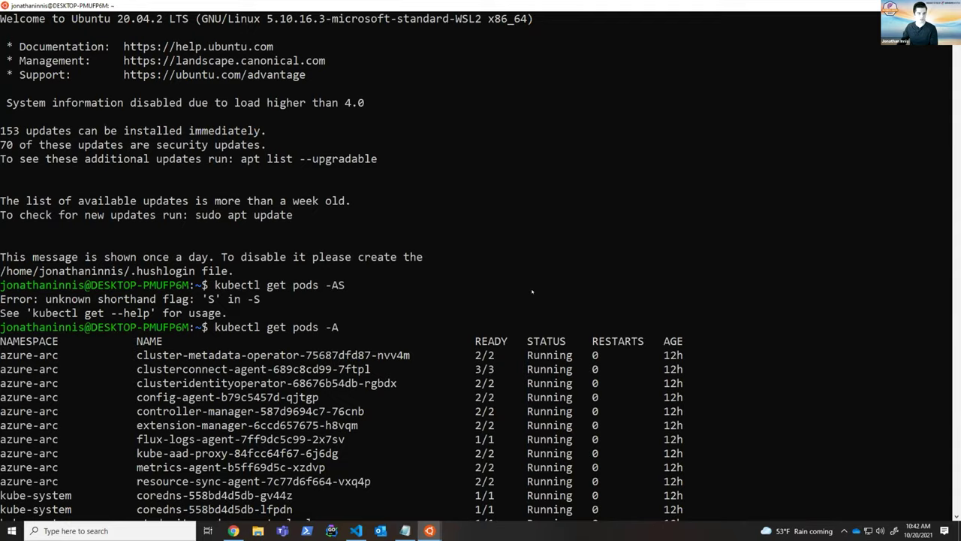
type("kubectl get pods -A")
key("Return")
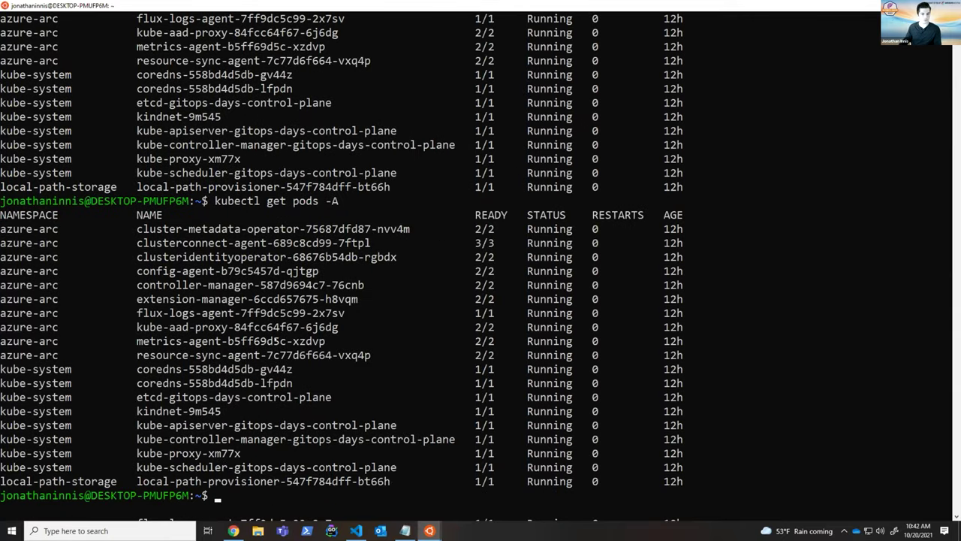
scroll(387, 293, "down", 2)
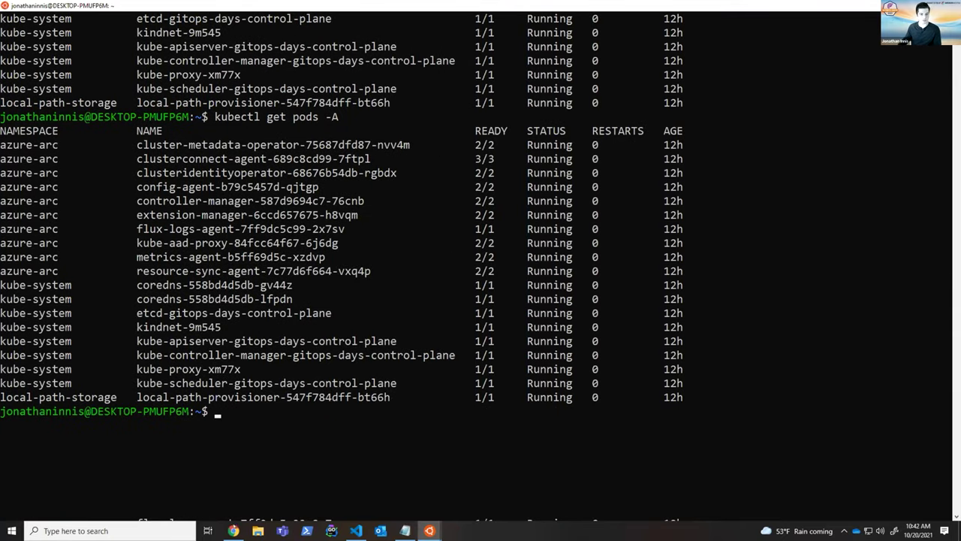
Switch to the Azure portal in Chrome and view the installed extensions of gitops-days-cluster
left_click(233, 530)
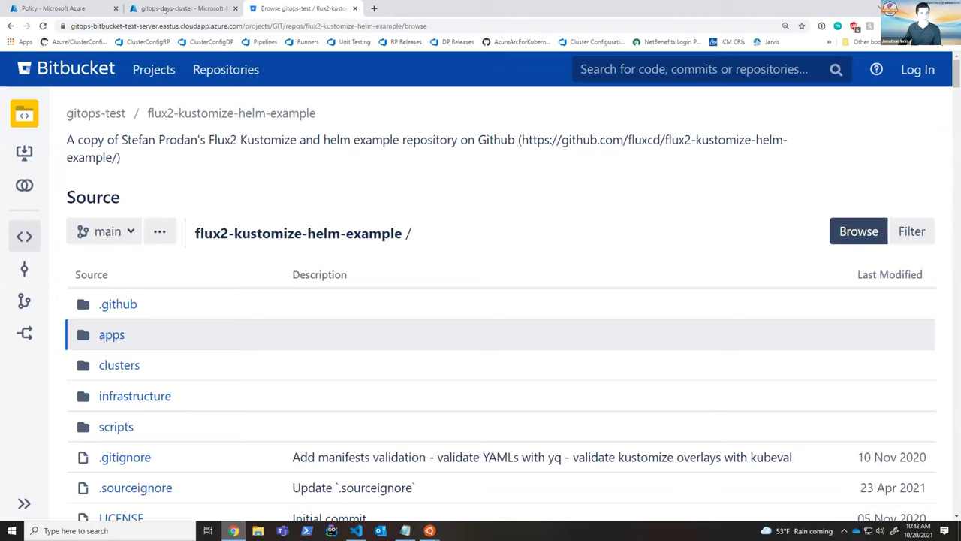
left_click(165, 8)
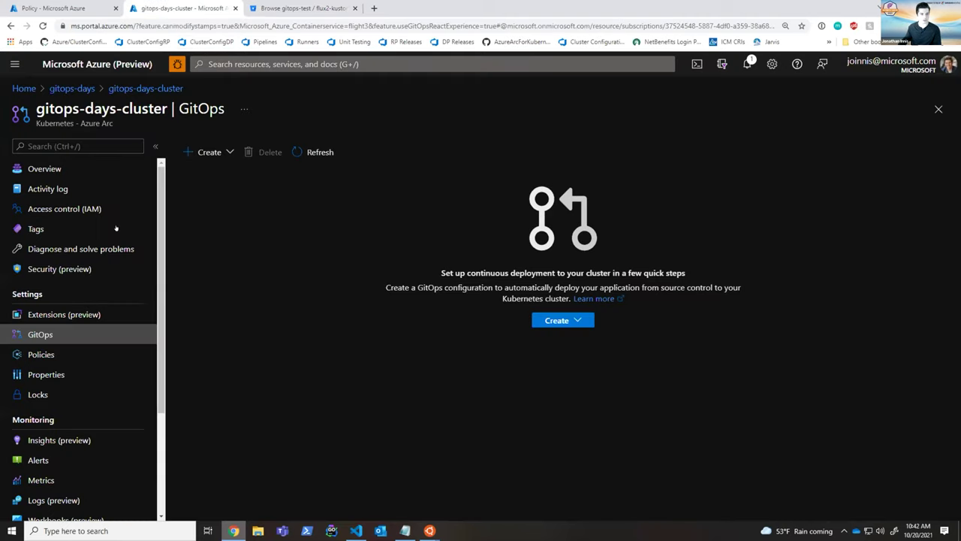
left_click(60, 316)
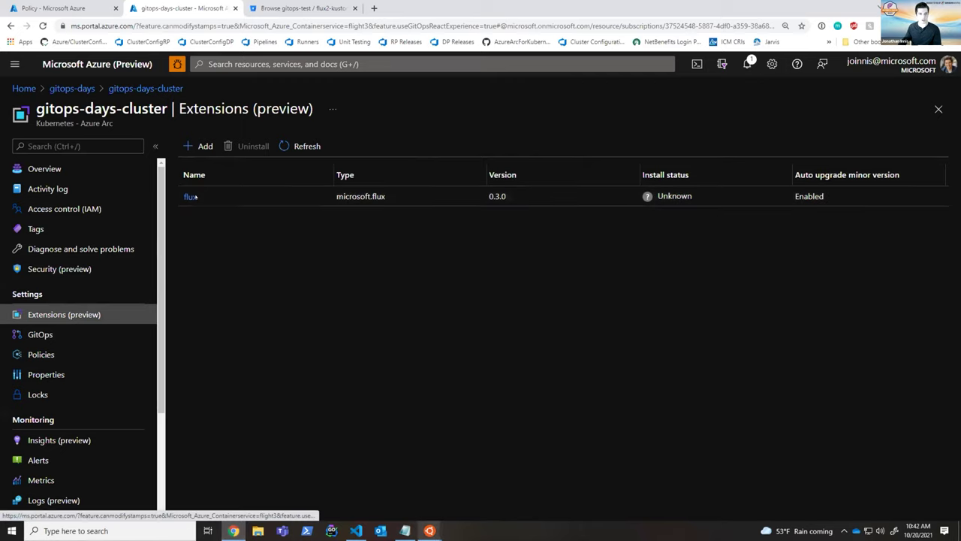
Return to the second Ubuntu terminal and rerun kubectl get pods -A
mouse_move(431, 529)
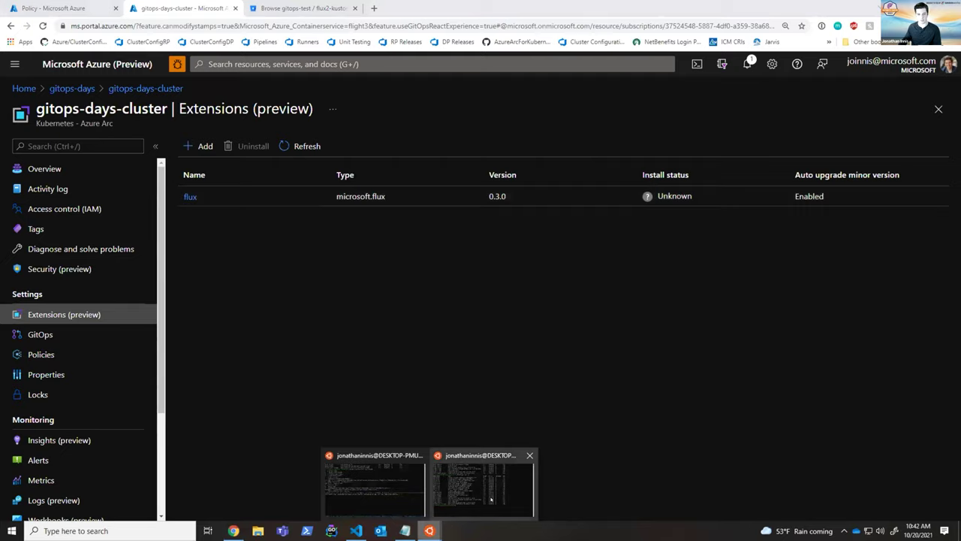
left_click(458, 470)
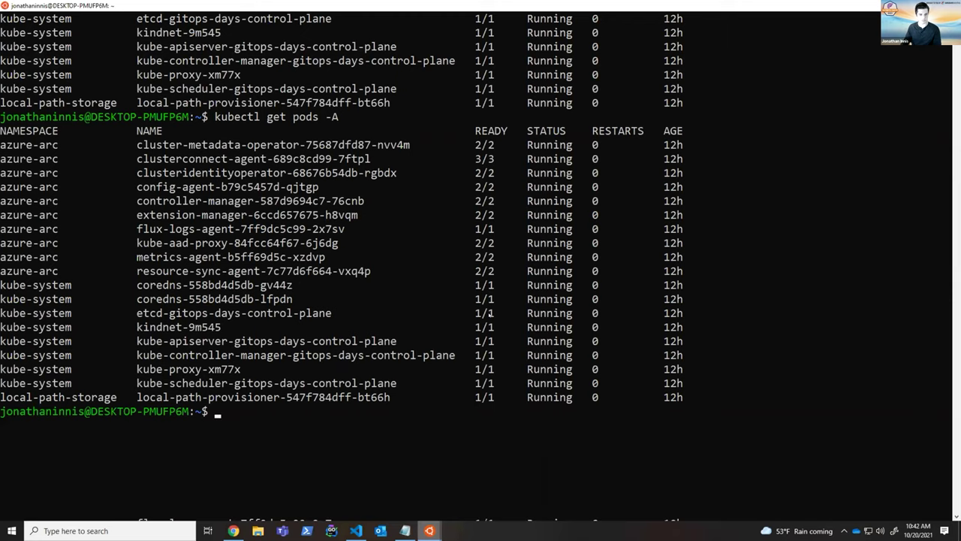
key("Up")
key("Return")
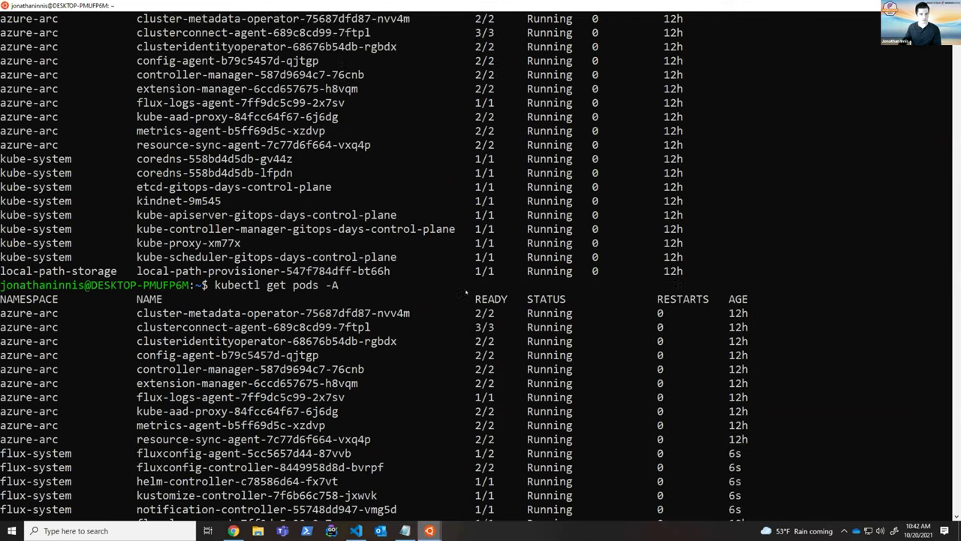
Examine the flux-system pods in the listing, including the helm-controller and the fluxconfig-agent
left_click_drag(35, 201, 225, 229)
left_click(218, 257)
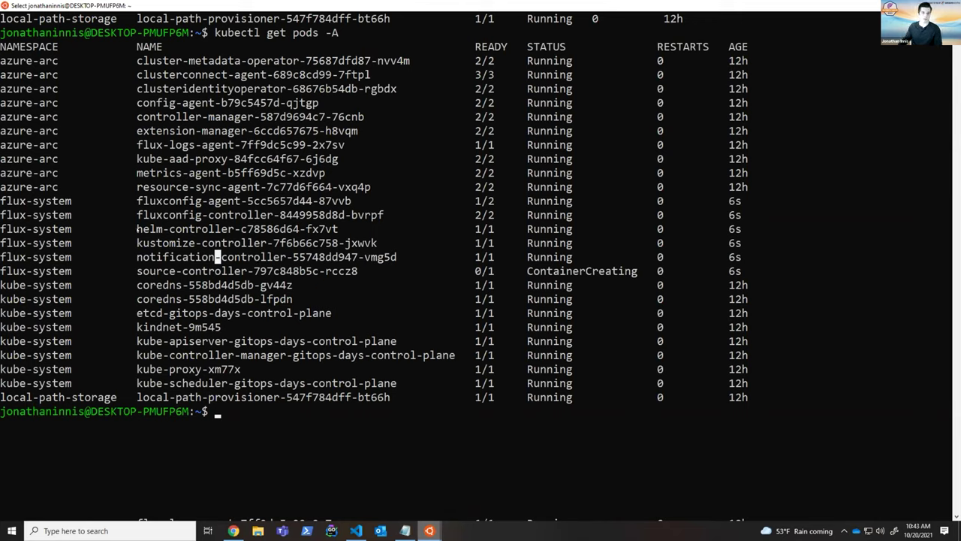
left_click_drag(137, 229, 227, 229)
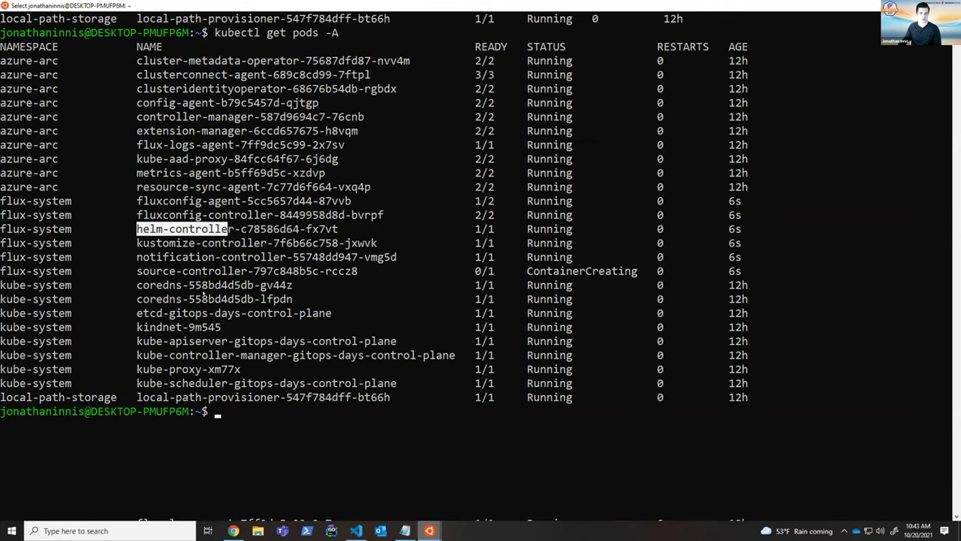
left_click(293, 257)
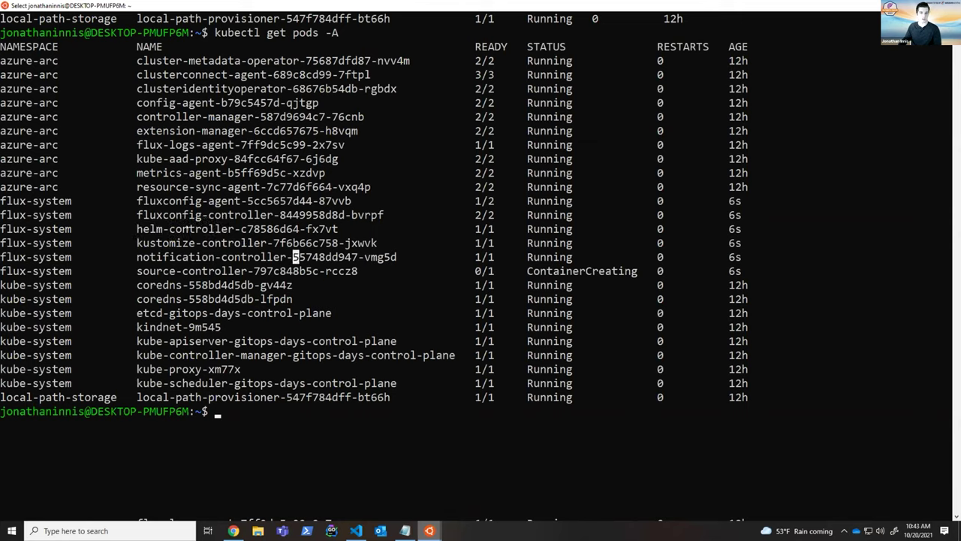
left_click_drag(136, 200, 223, 201)
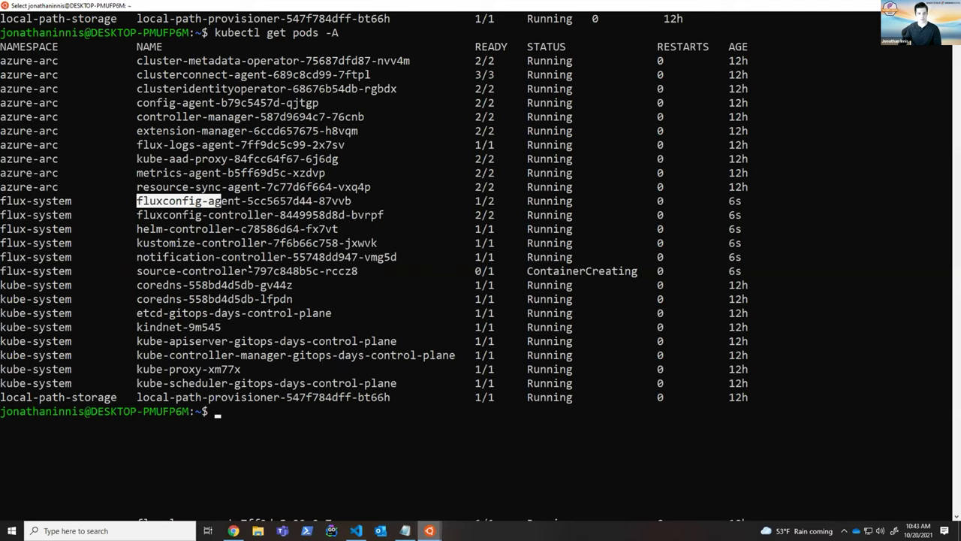
left_click(277, 285)
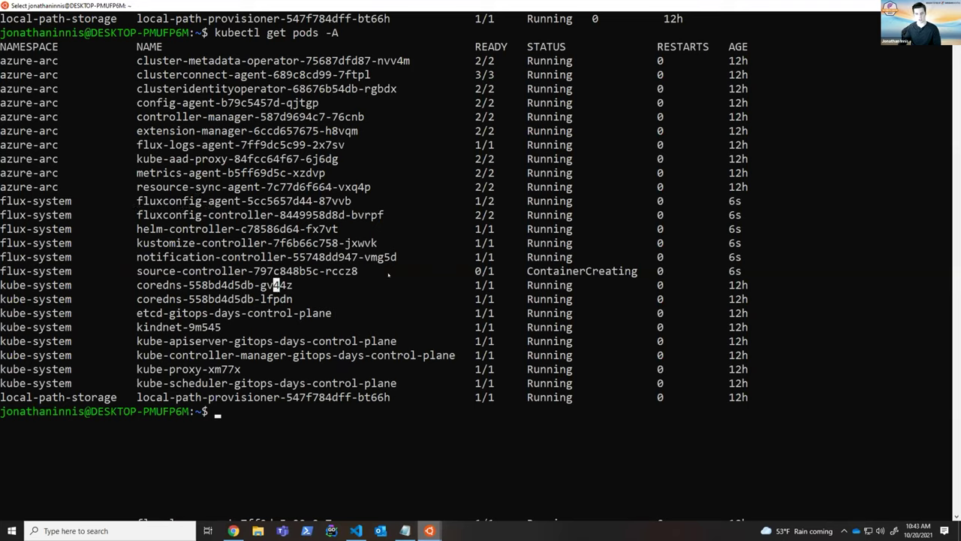
Rerun kubectl get pods -A, and return to the first Ubuntu terminal to read the progress of the az k8s-configuration flux create command
key("Up")
key("Return")
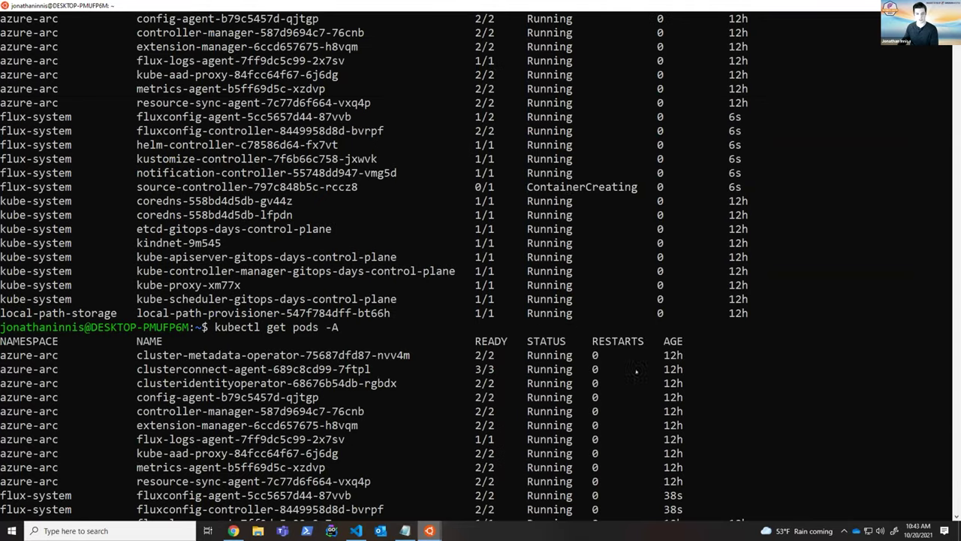
mouse_move(429, 530)
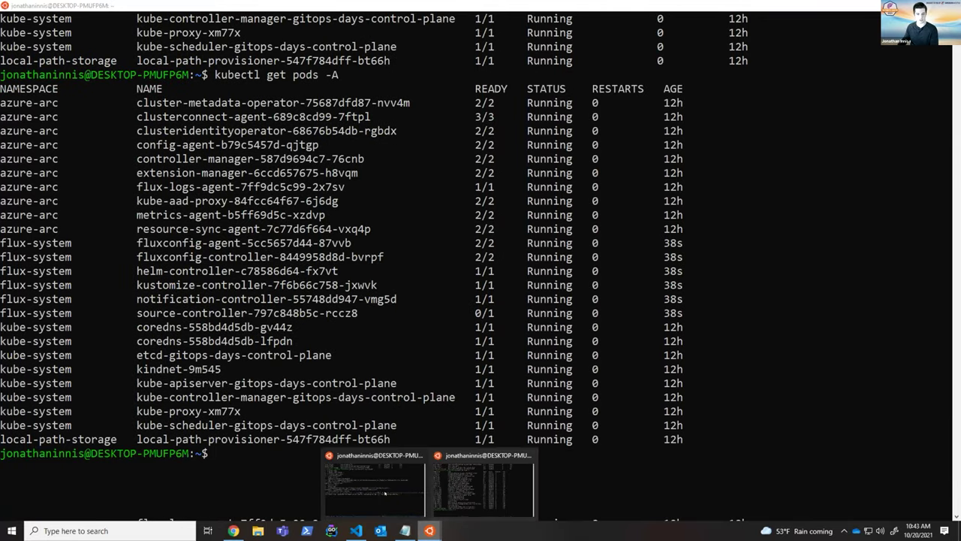
left_click(375, 481)
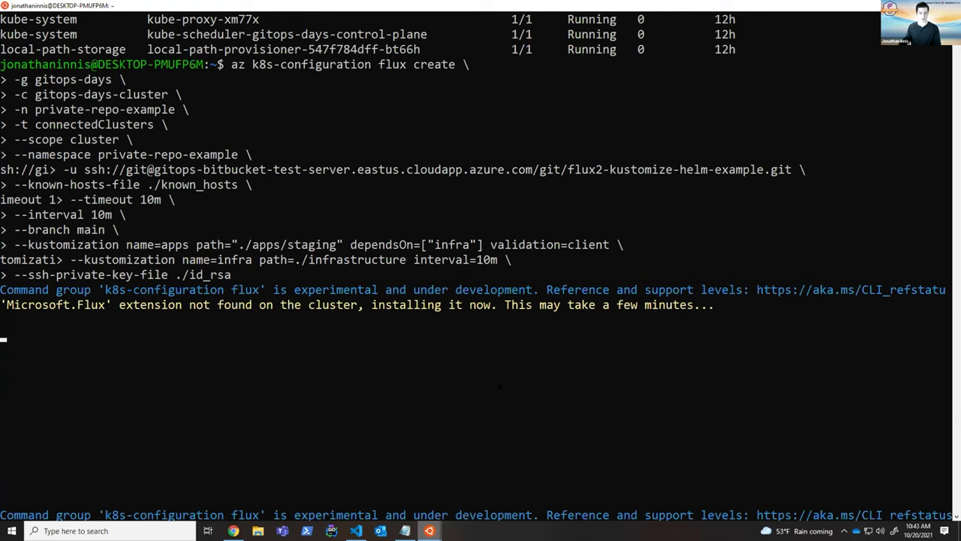
mouse_move(429, 530)
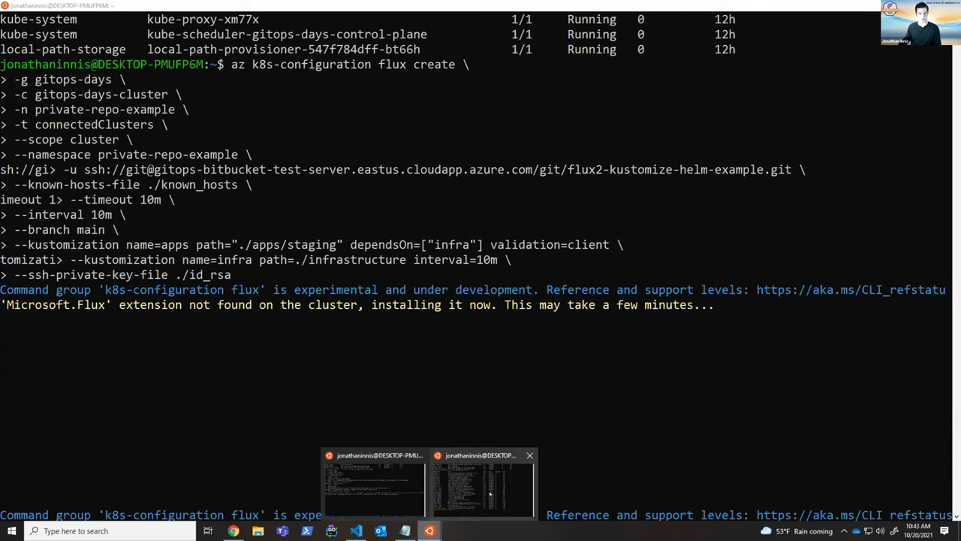
mouse_move(490, 493)
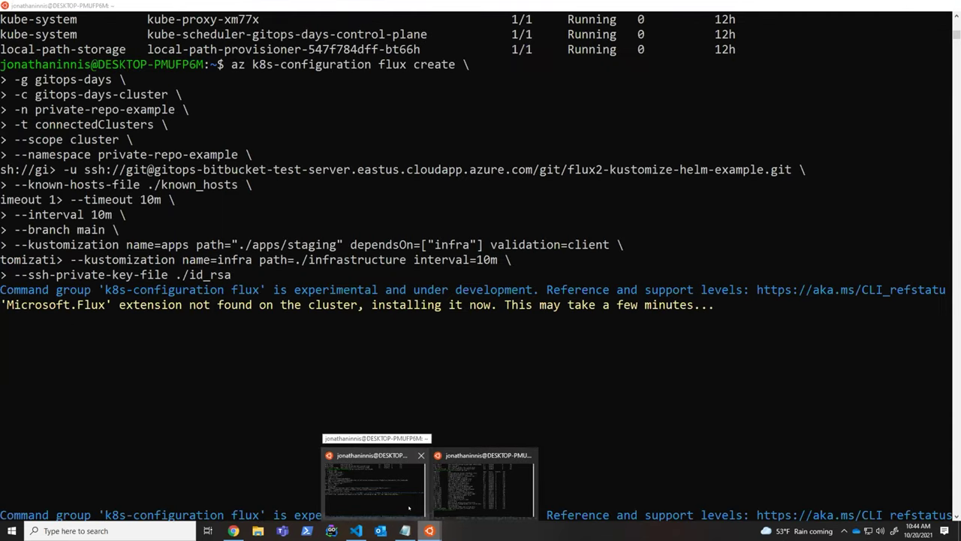
left_click(409, 509)
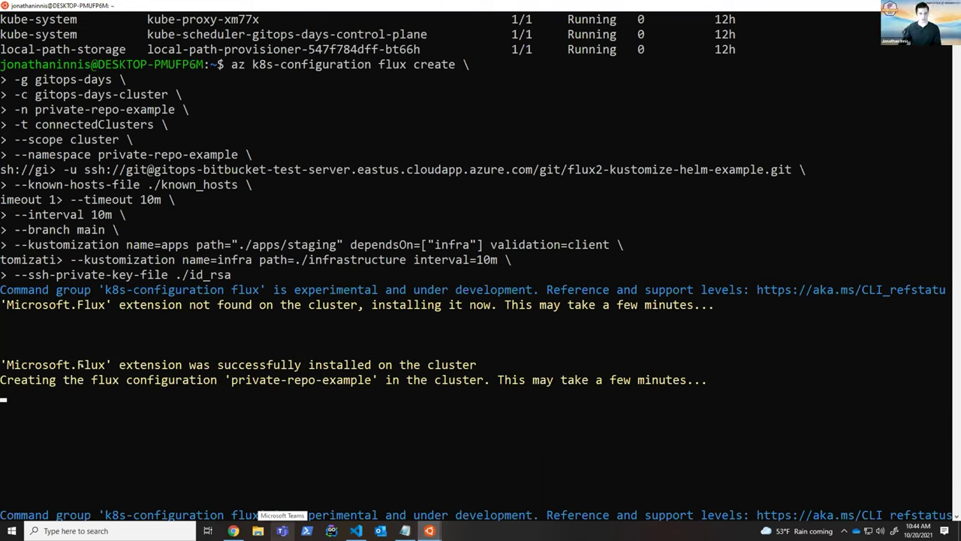
left_click_drag(133, 365, 476, 365)
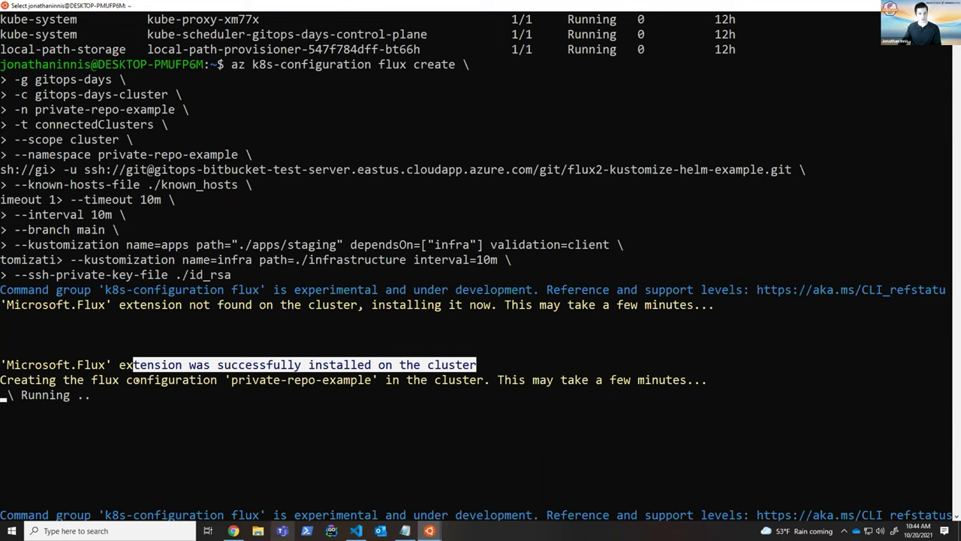
left_click_drag(233, 380, 368, 380)
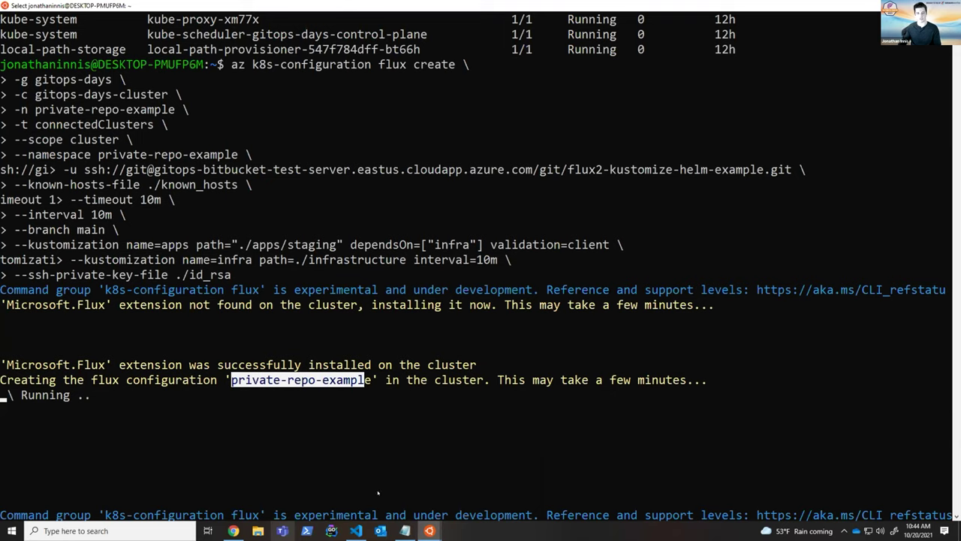
Switch to the second Ubuntu terminal and rerun kubectl get pods -A repeatedly to watch for newly deployed workloads
left_click(482, 488)
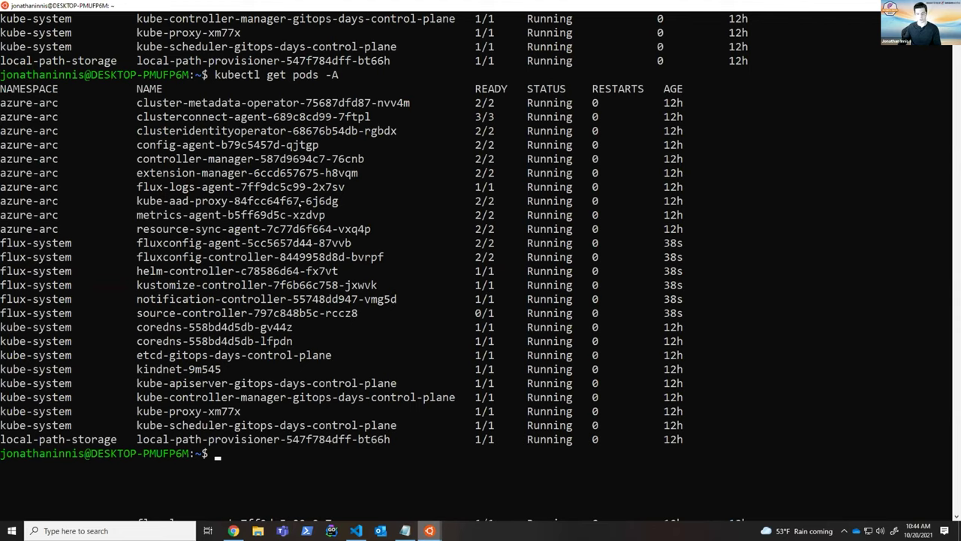
type("kubectl get pods -A")
key("Return")
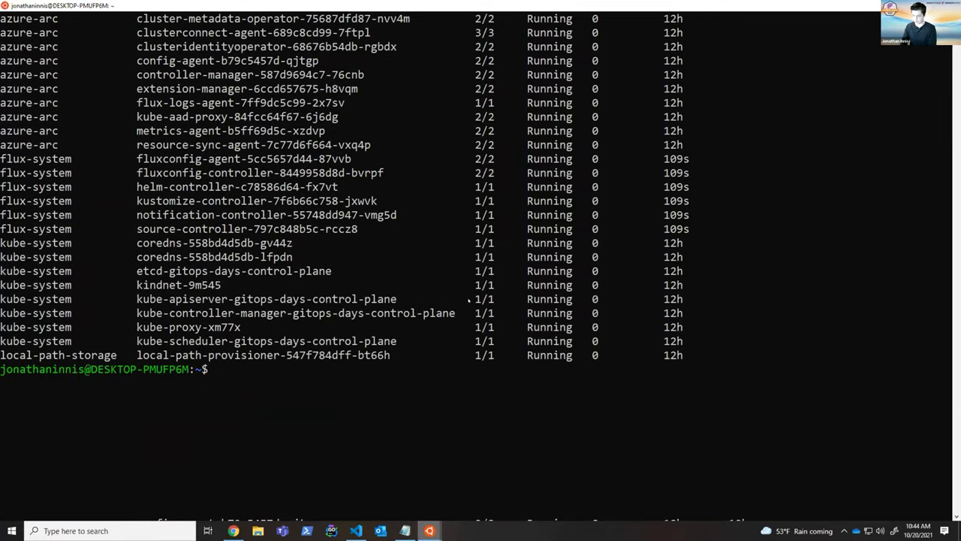
key("Up")
key("Return")
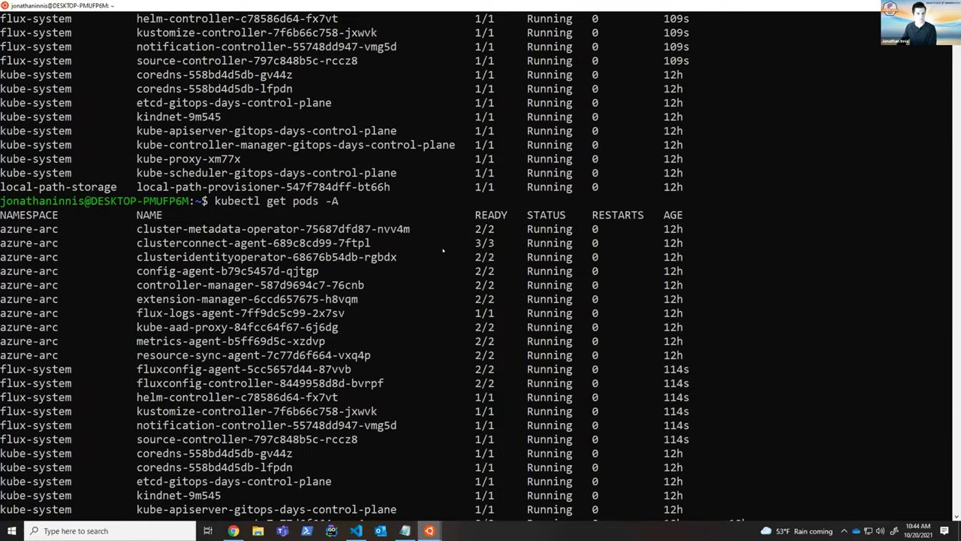
type("kubectl g")
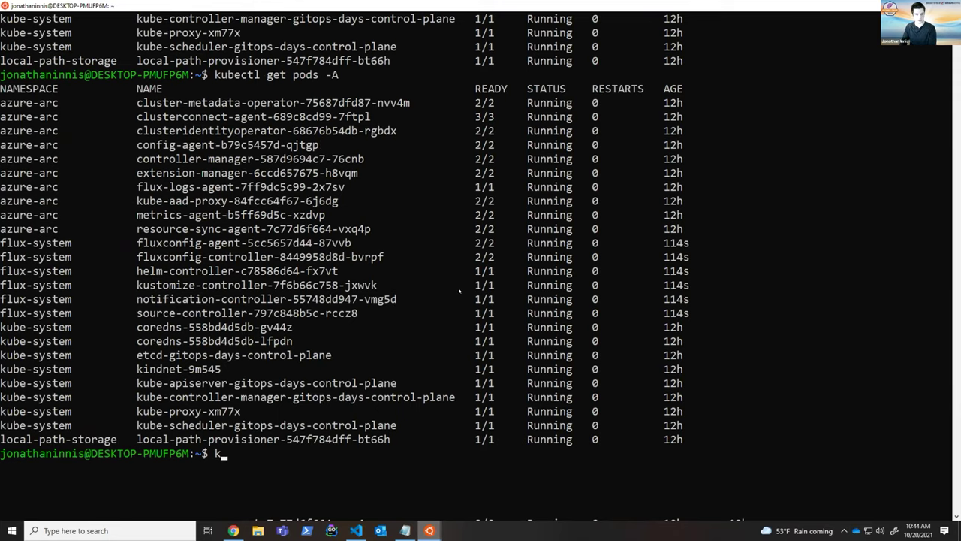
type("et pods -A")
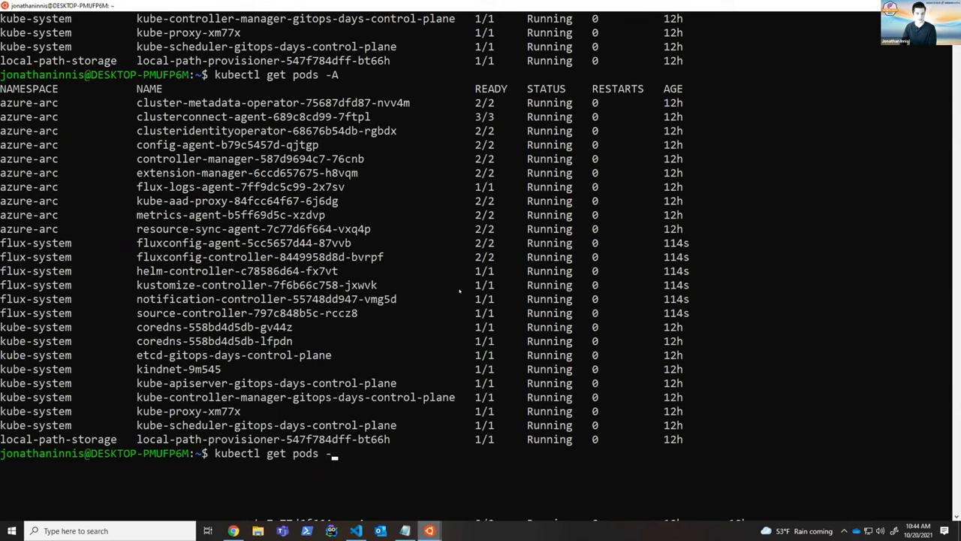
key("Return")
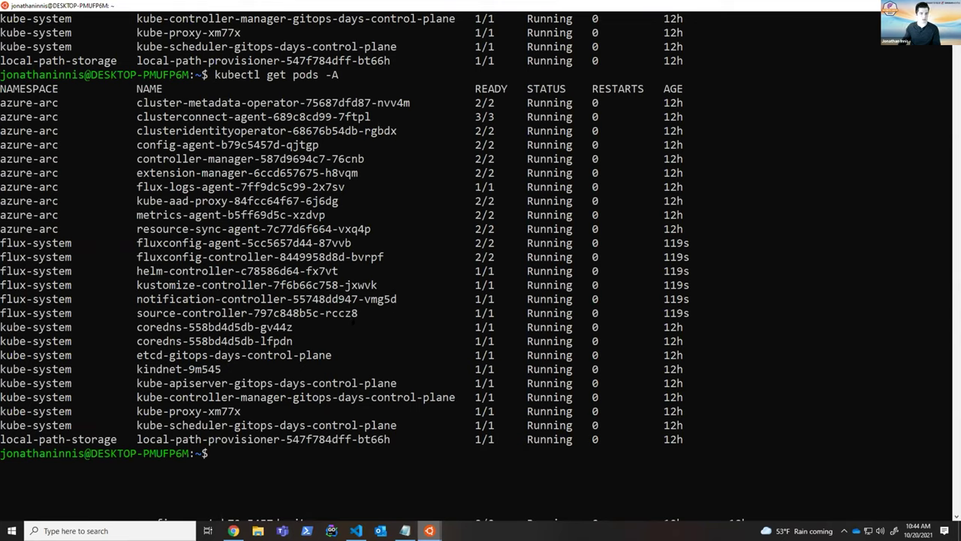
key("Up")
key("Return")
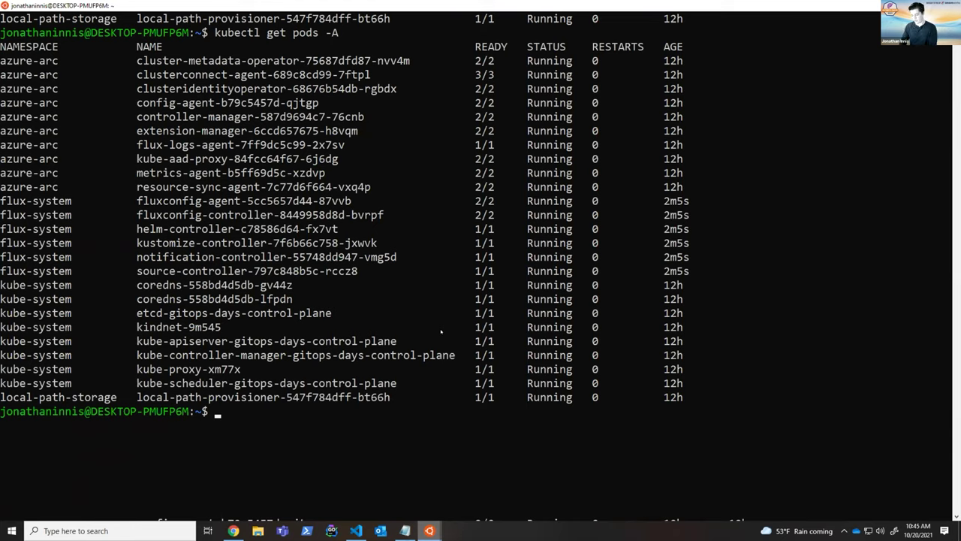
key("Up")
key("Return")
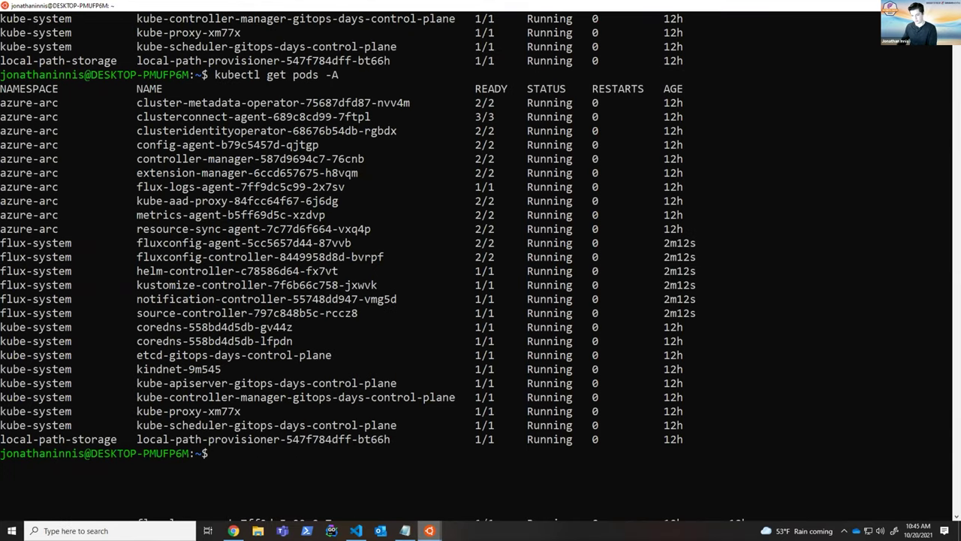
scroll(529, 315, "down", 3)
key("Up")
key("Return")
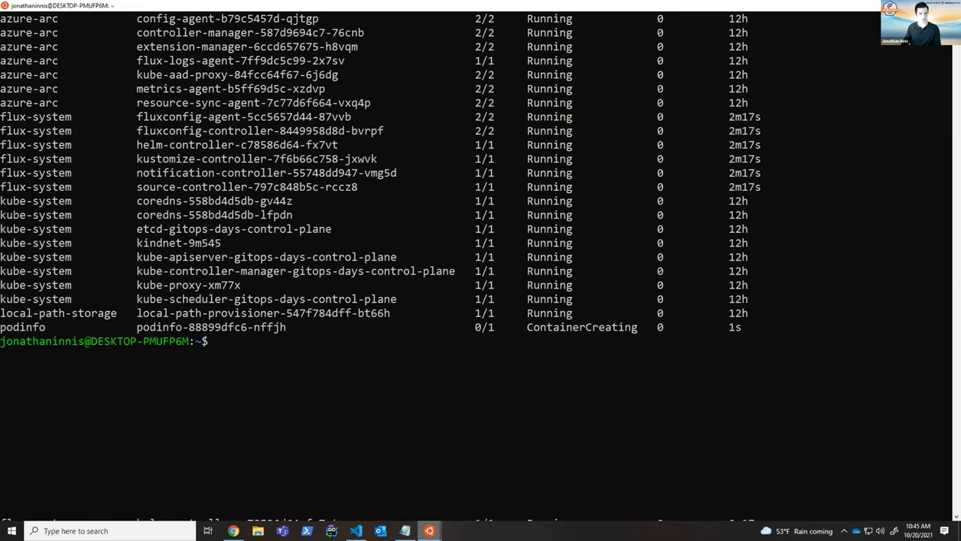
key("Up")
key("Return")
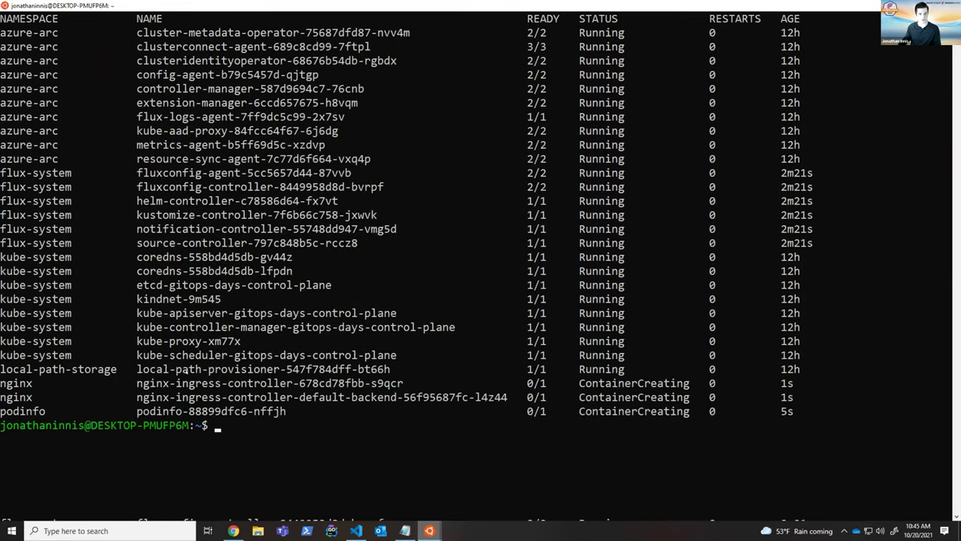
List the pods in all namespaces once more and examine the nginx and redis pod entries
key("Up")
key("Return")
left_click_drag(154, 396, 338, 383)
left_click_drag(137, 383, 201, 383)
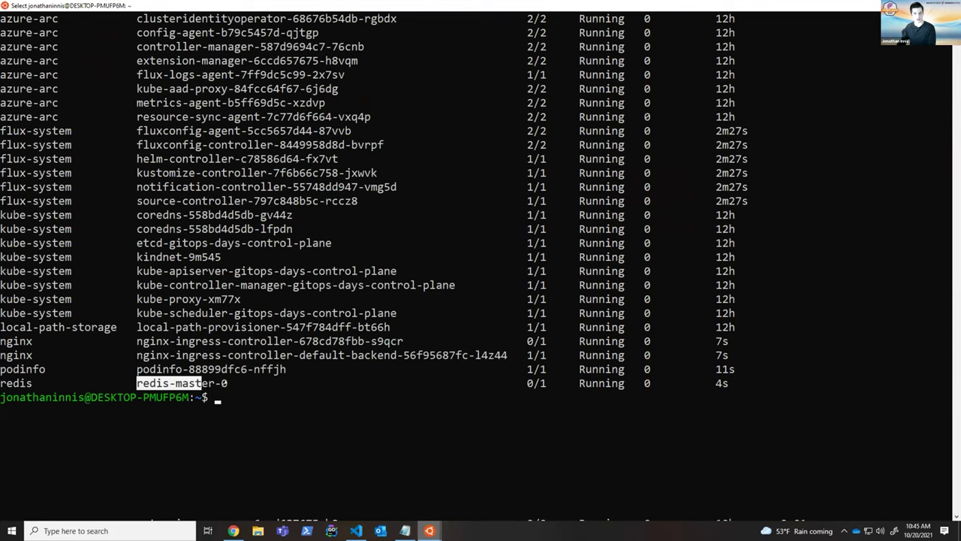
key("Escape")
List the Helm releases in all namespaces with kubectl get hr -A, repeating the command after the first attempt
type("kube")
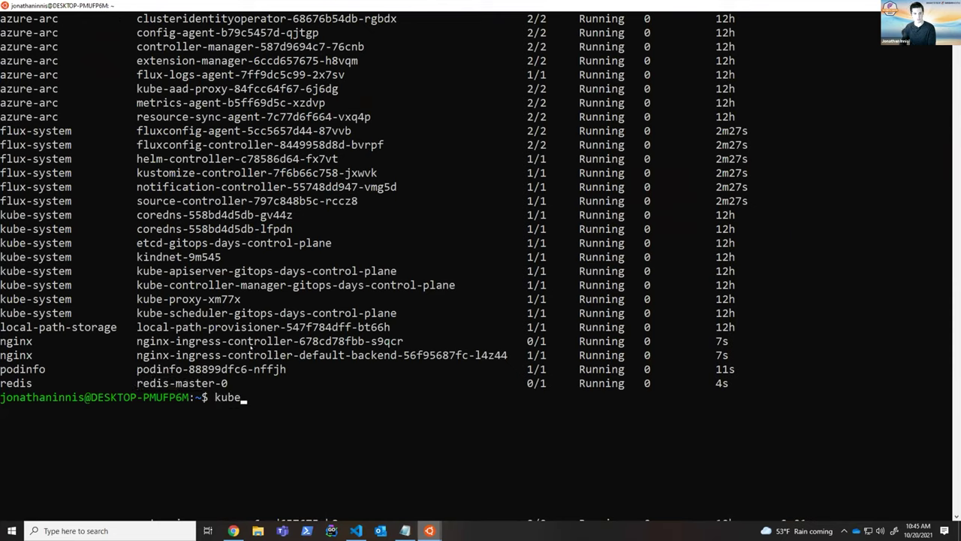
type("ctl get hr -A")
key("Return")
left_click(282, 312)
key("Escape")
key("Up")
key("Return")
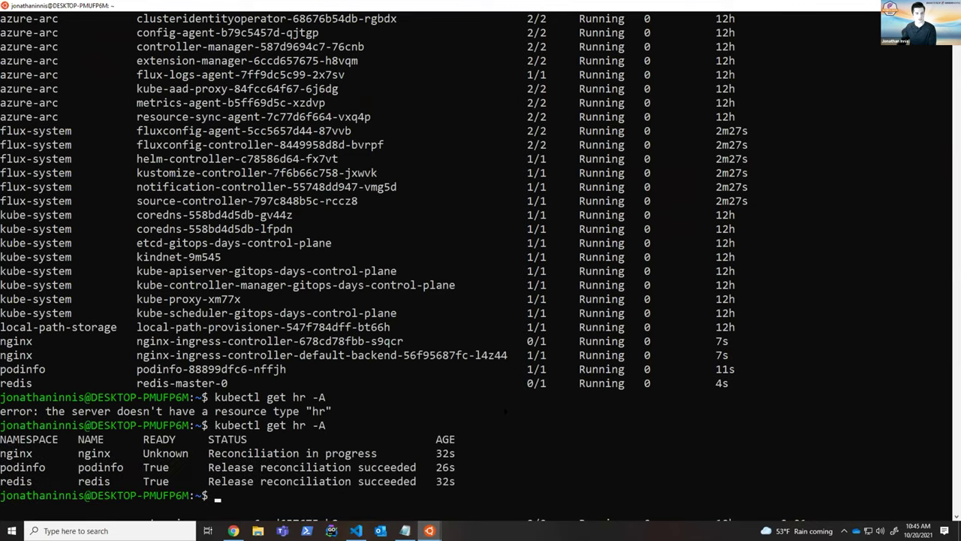
Examine the podinfo and redis rows of the Helm release listing and review the pod listing above it
scroll(507, 411, "down", 5)
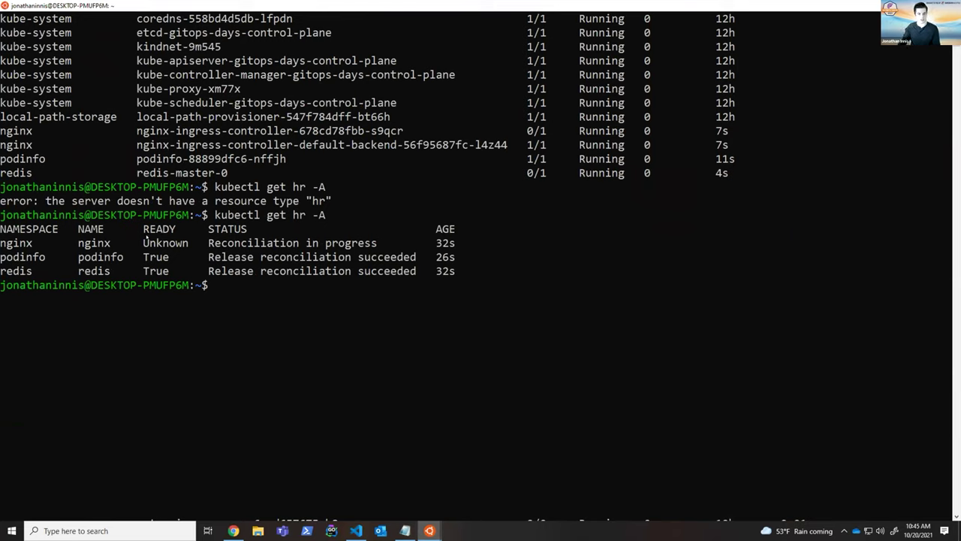
left_click_drag(60, 258, 167, 258)
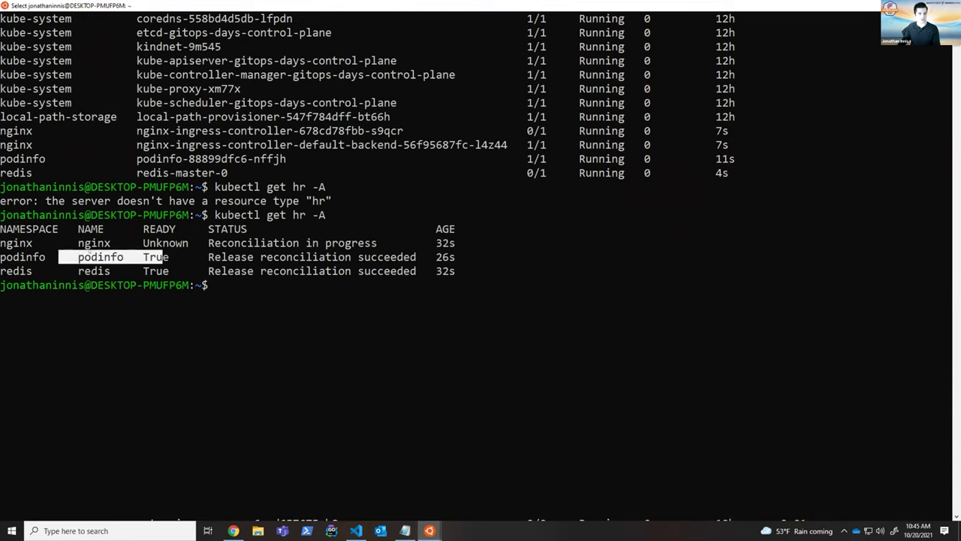
left_click_drag(78, 271, 162, 285)
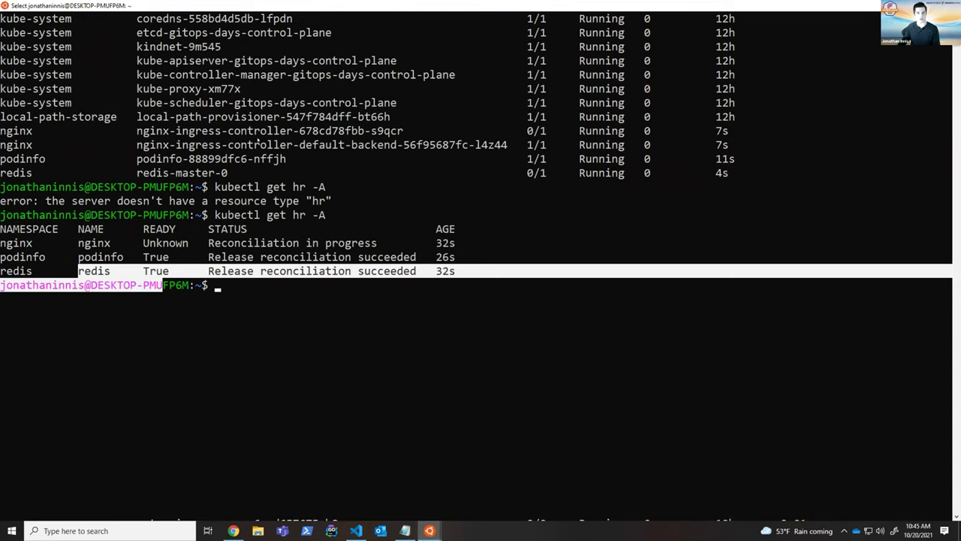
scroll(267, 307, "up", 3)
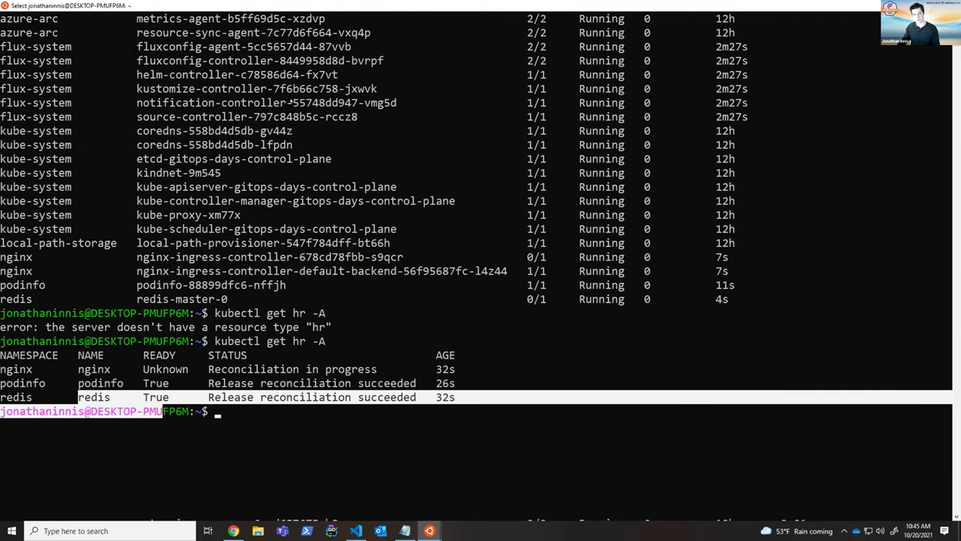
scroll(306, 173, "up", 2)
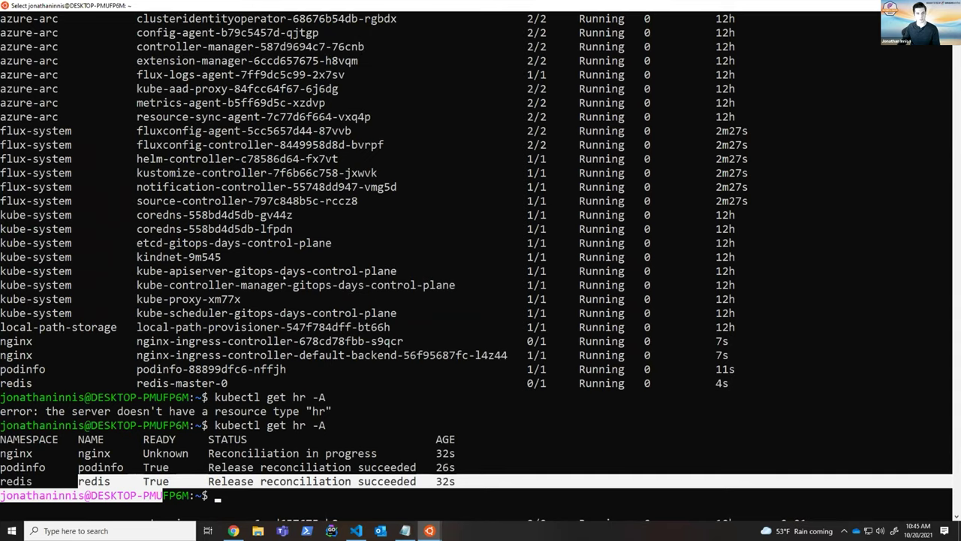
List the Git repository sources with kubectl get gitrepository -A and examine the private-repo-example URL
scroll(315, 230, "down", 3)
type("k")
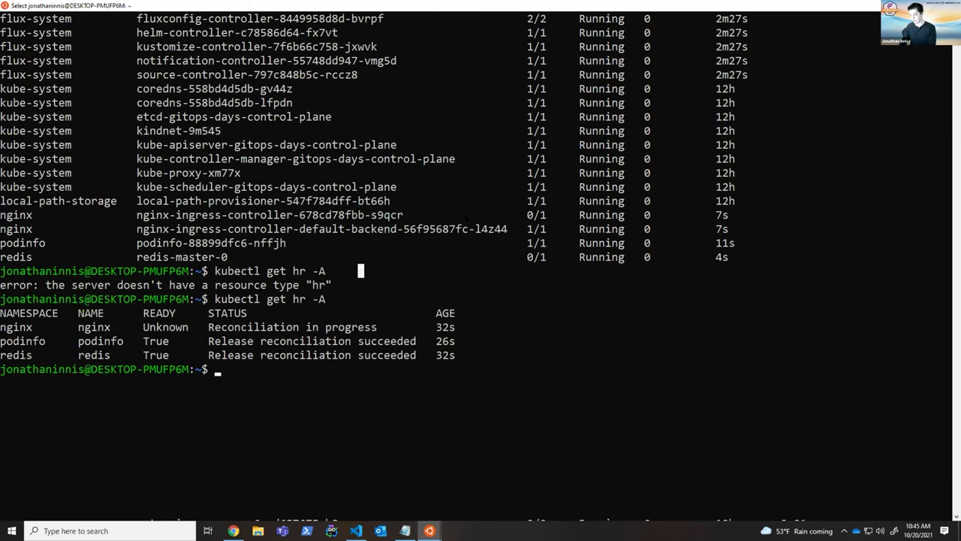
type("ubectl get gitrepository ")
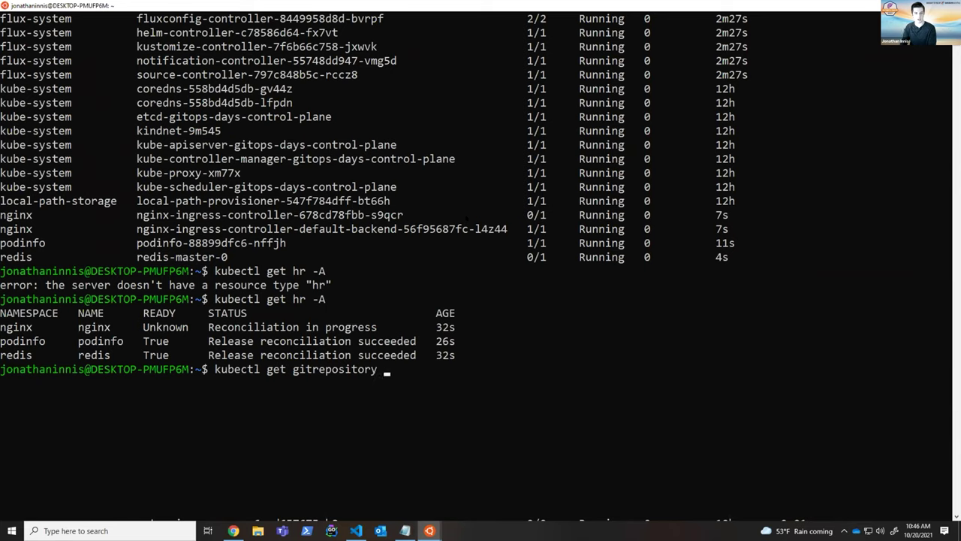
type("-A")
key("Return")
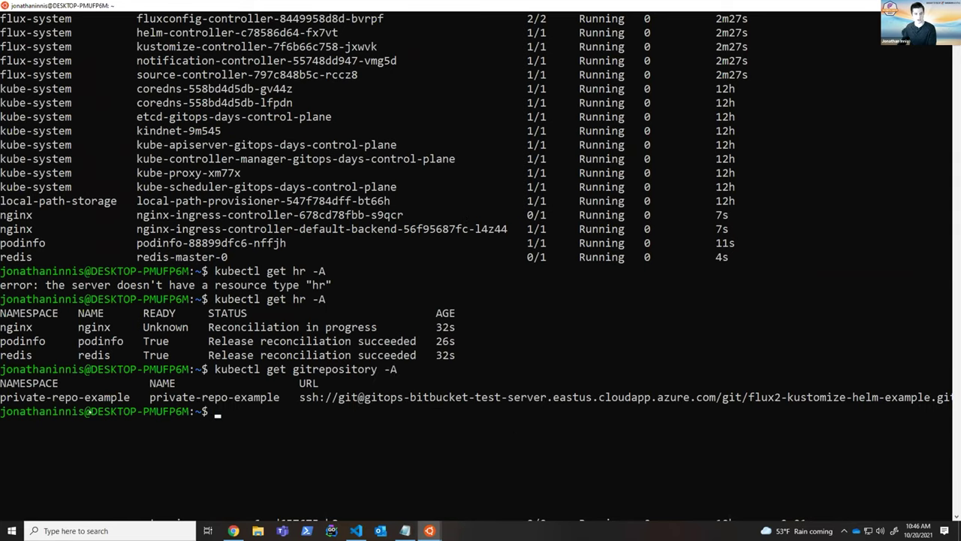
left_click_drag(307, 401, 800, 398)
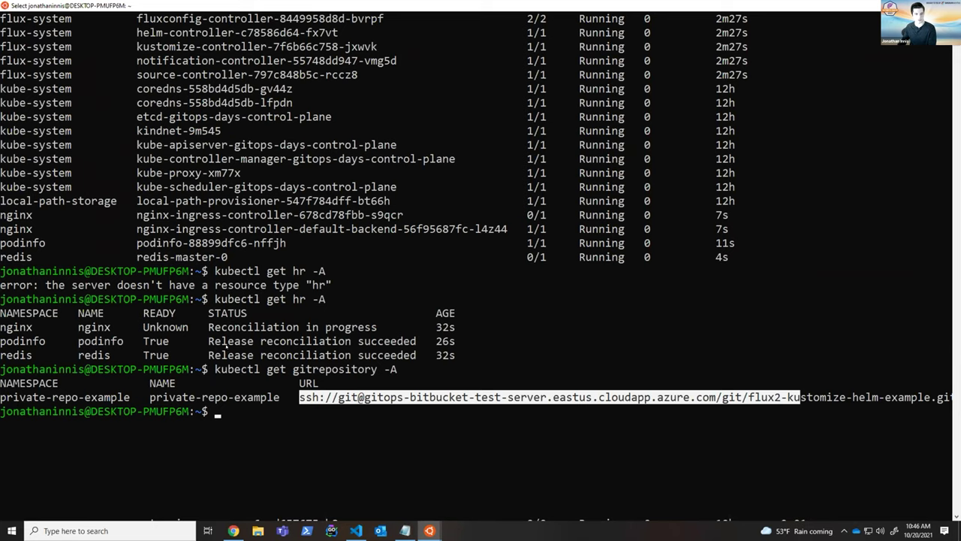
List the kustomizations in all namespaces with kubectl get kustomizations -A
right_click(225, 342)
type("kubectl get kustomizations -A")
key("Return")
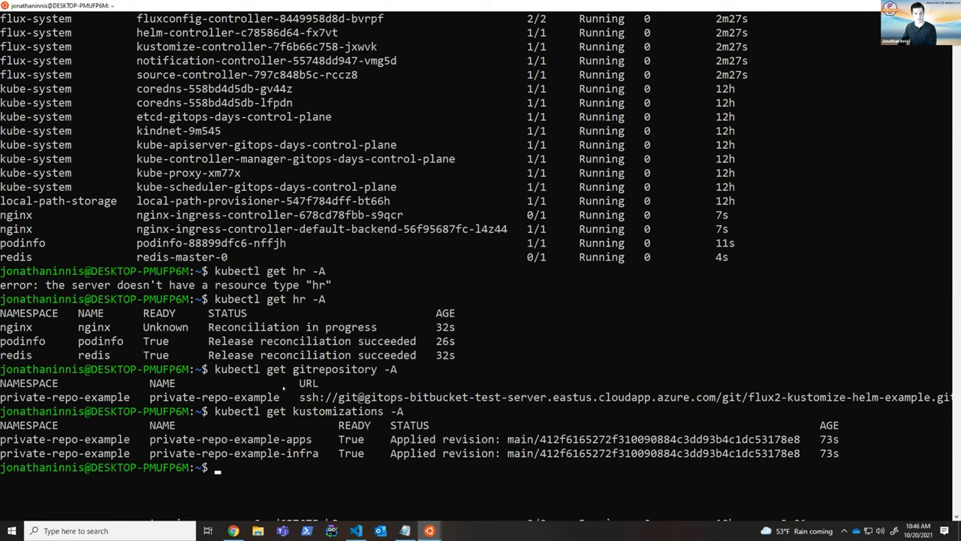
scroll(406, 256, "down", 2)
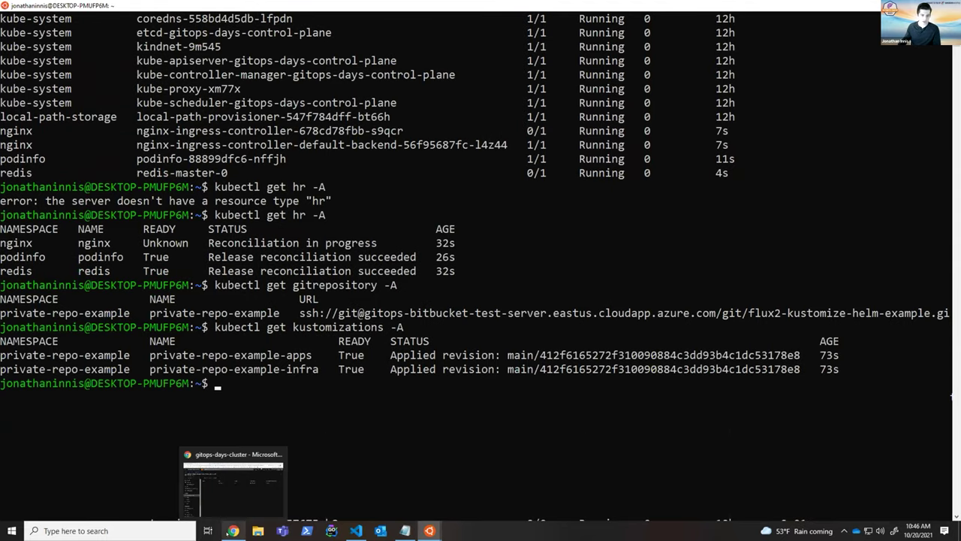
Switch to the Azure portal in Chrome, view the GitOps configurations of gitops-days-cluster, and dismiss the Teams notification
left_click(481, 480)
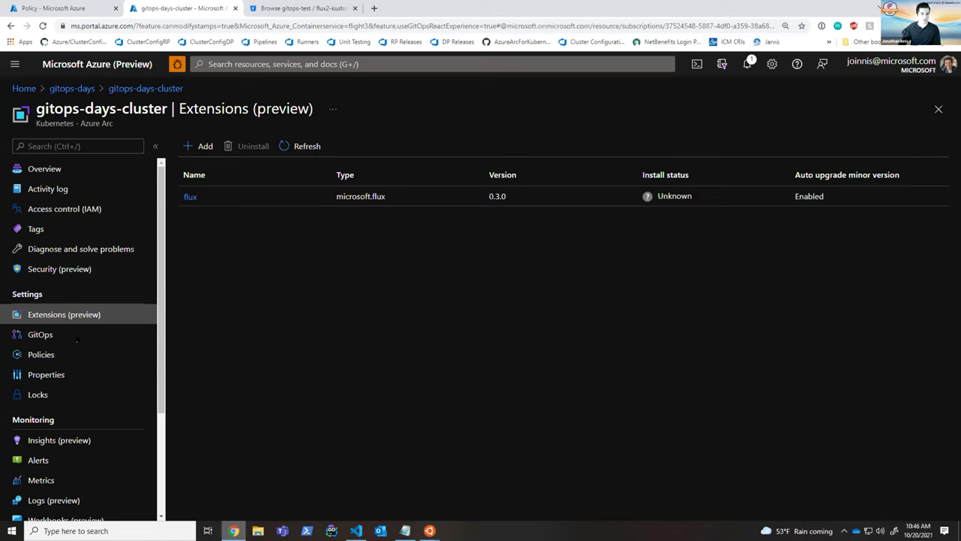
left_click(77, 338)
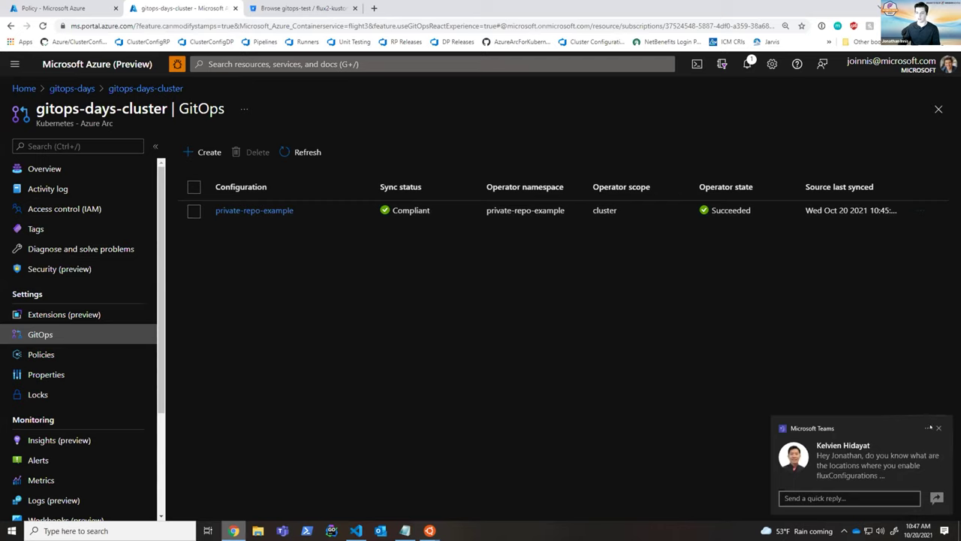
left_click_drag(866, 428, 905, 427)
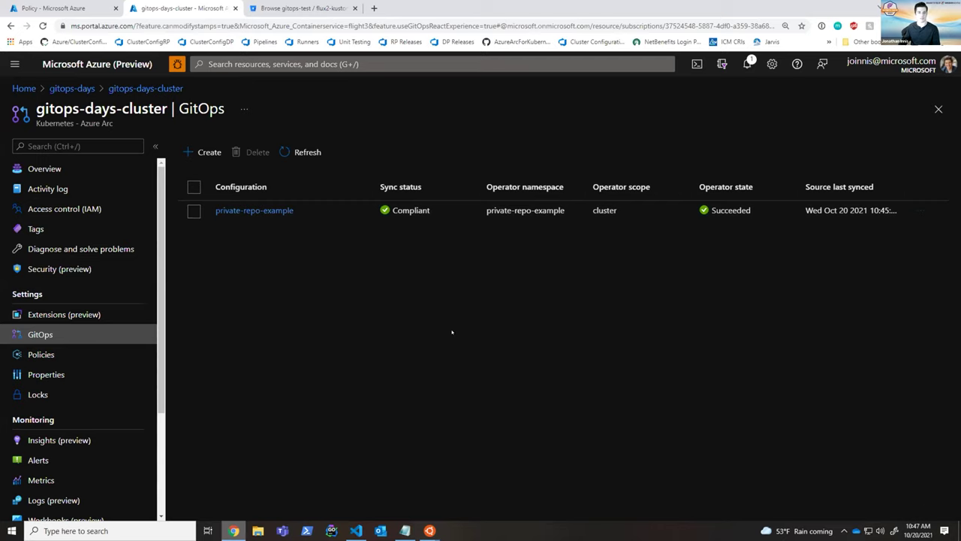
Open the private-repo-example configuration and examine its compliance status and configuration objects
left_click(254, 210)
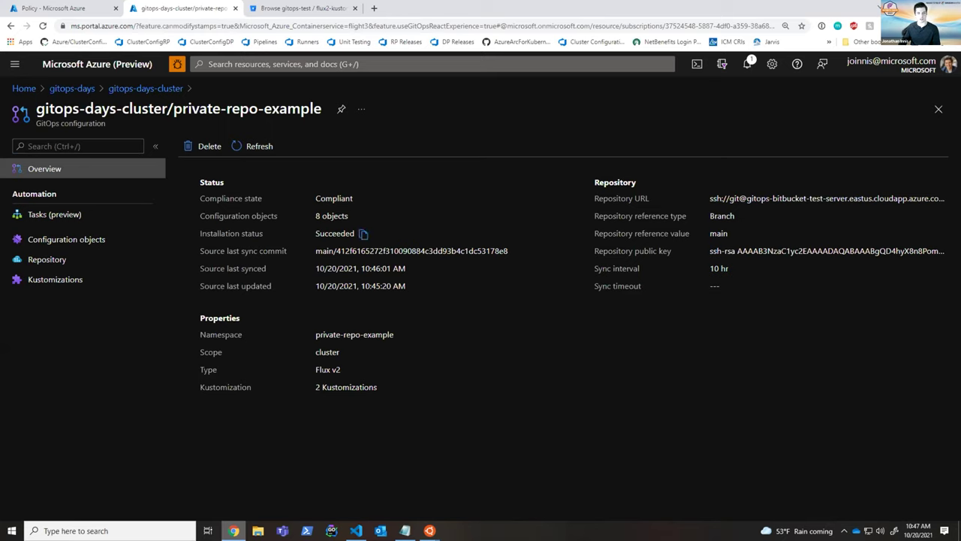
left_click_drag(323, 215, 353, 217)
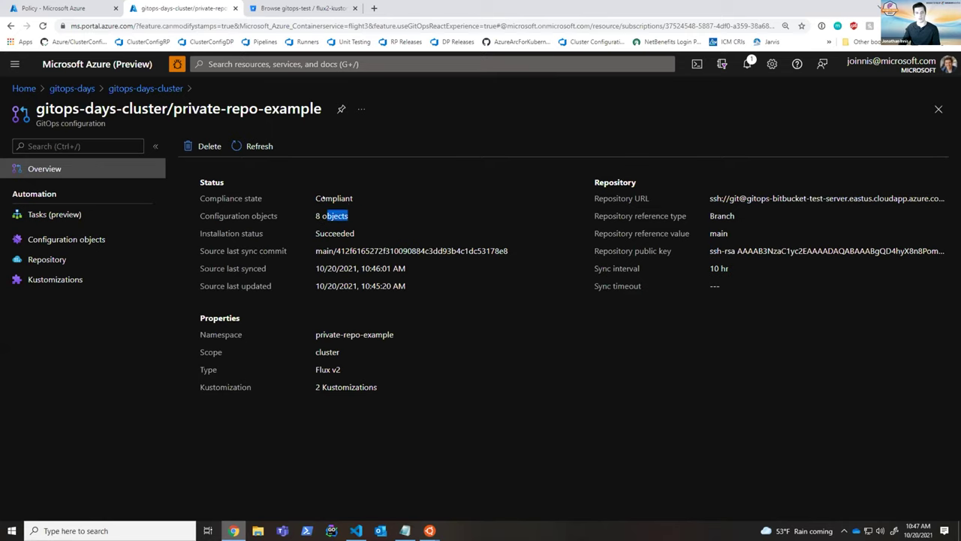
left_click(58, 237)
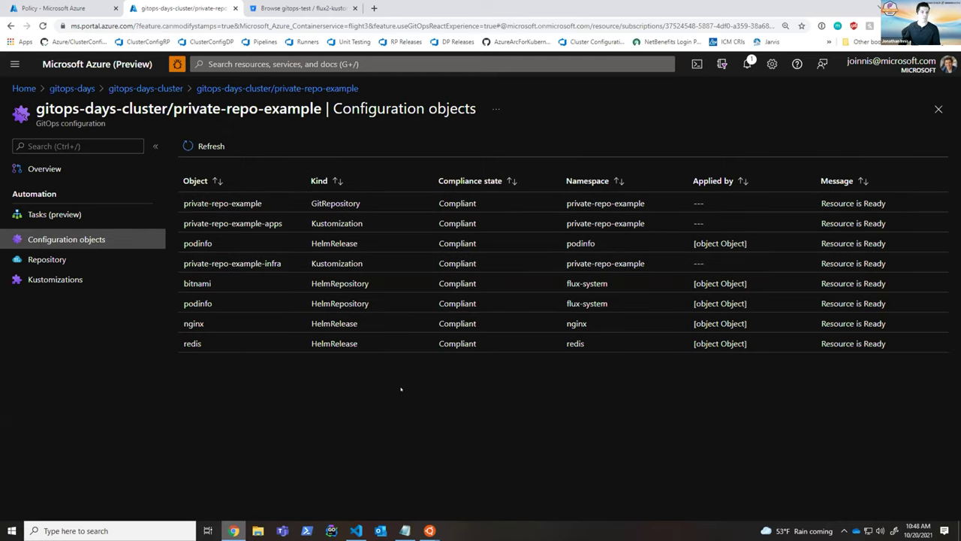
View the kustomizations of private-repo-example and return to the GitOps configurations of gitops-days-cluster
left_click(69, 279)
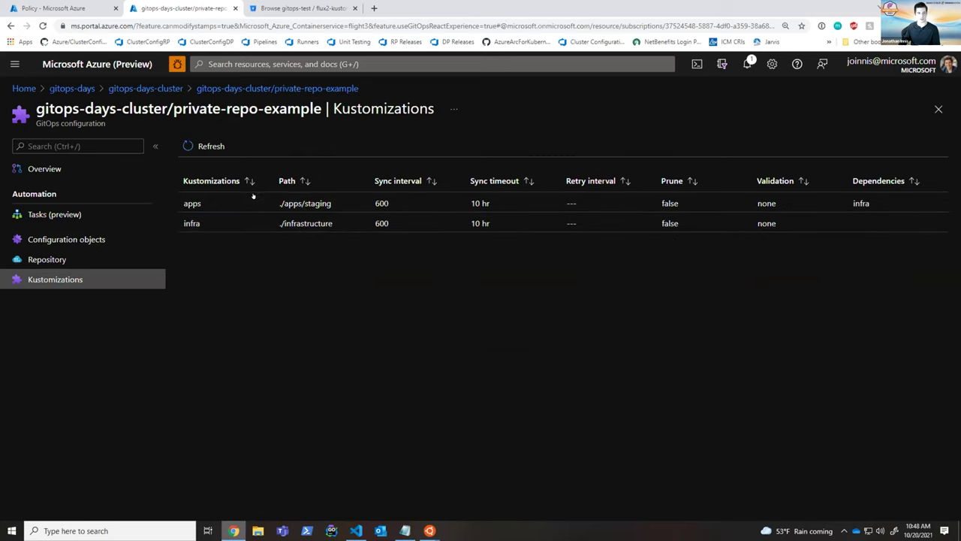
left_click(75, 171)
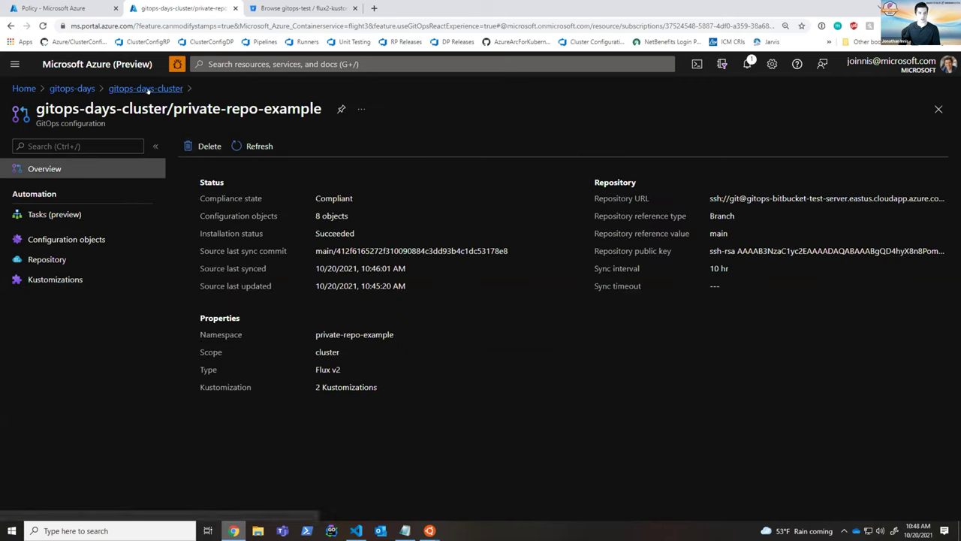
left_click(145, 89)
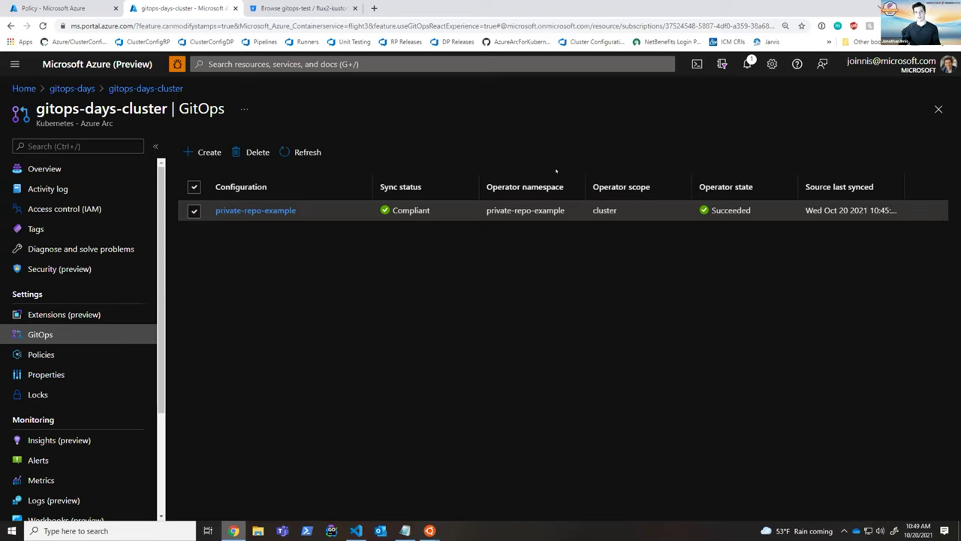
Switch to main.bicep in Visual Studio Code and examine the managedCluster resource and its identity block
left_click(356, 530)
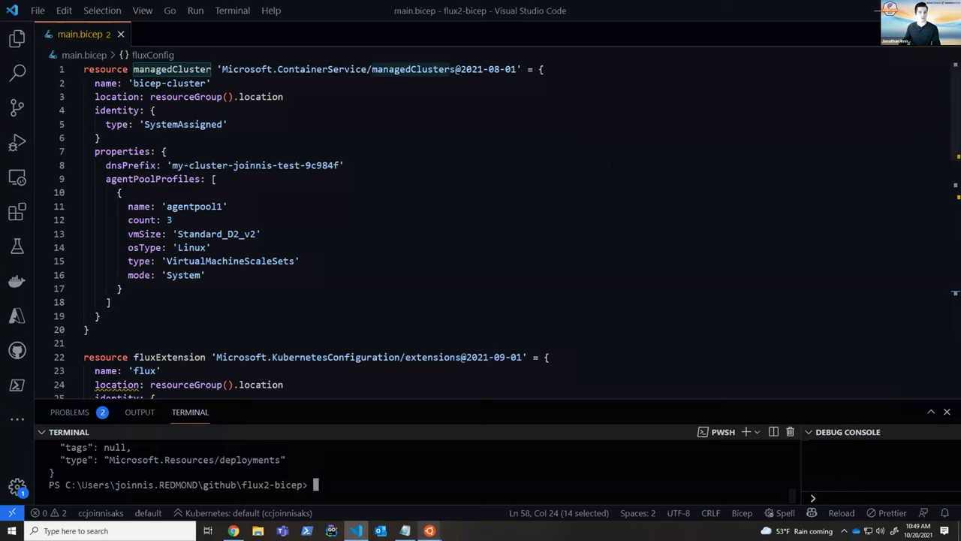
left_click(228, 123)
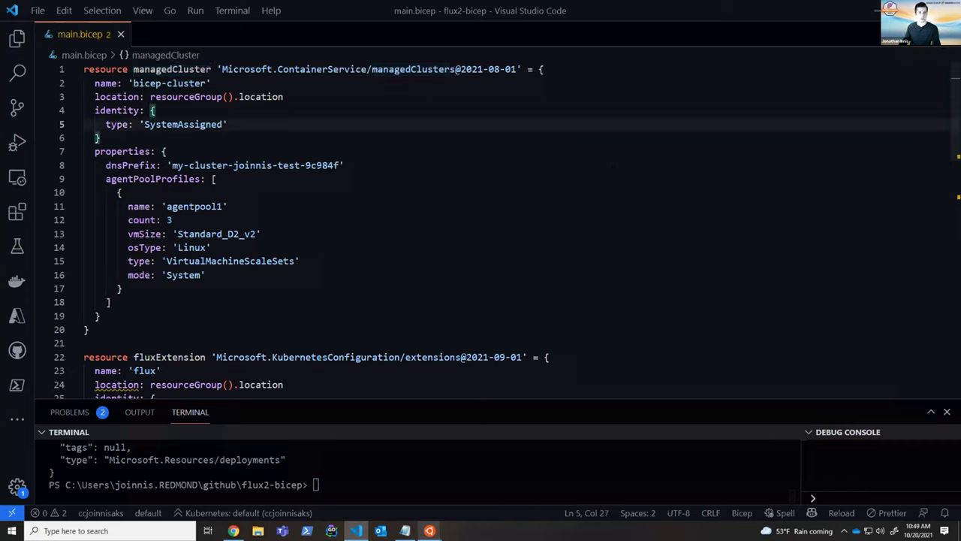
left_click_drag(133, 69, 197, 69)
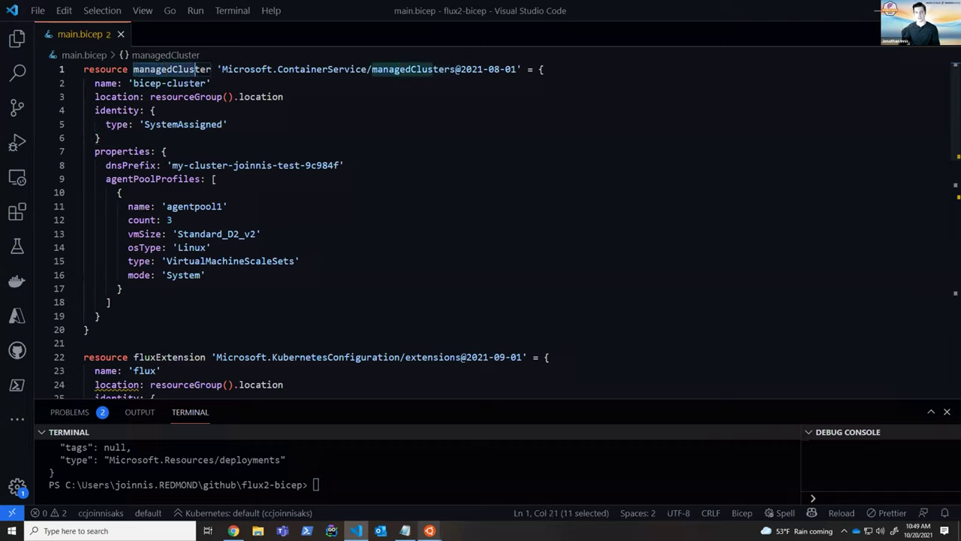
left_click(101, 137)
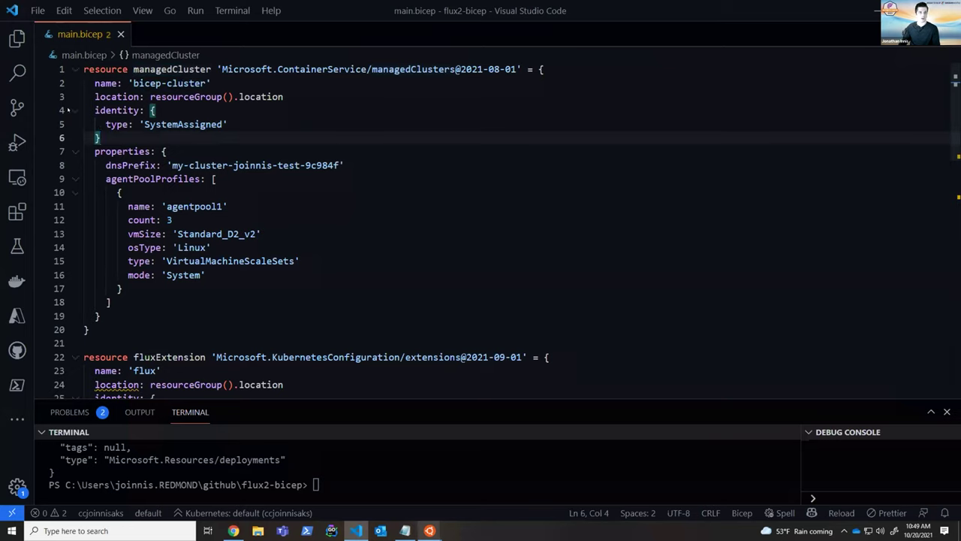
left_click_drag(89, 111, 100, 137)
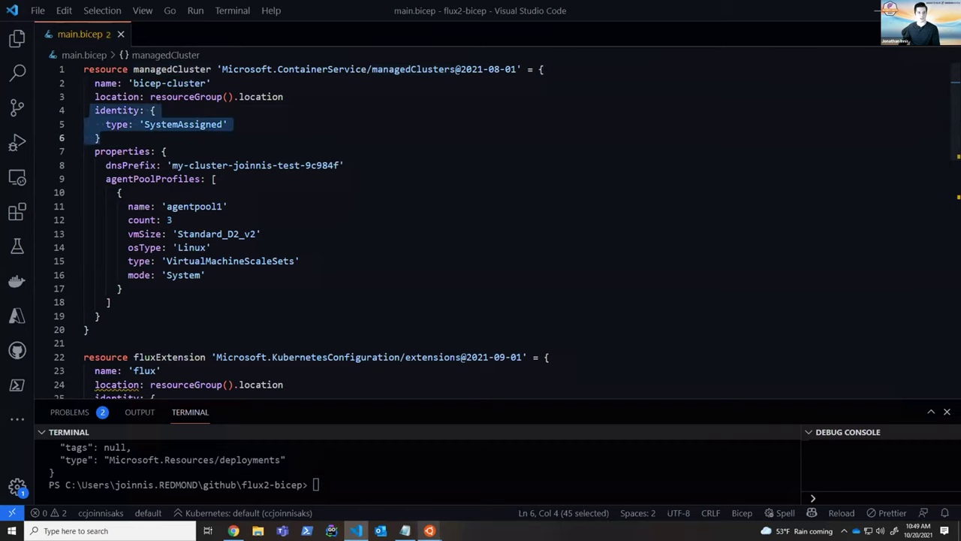
left_click(100, 138)
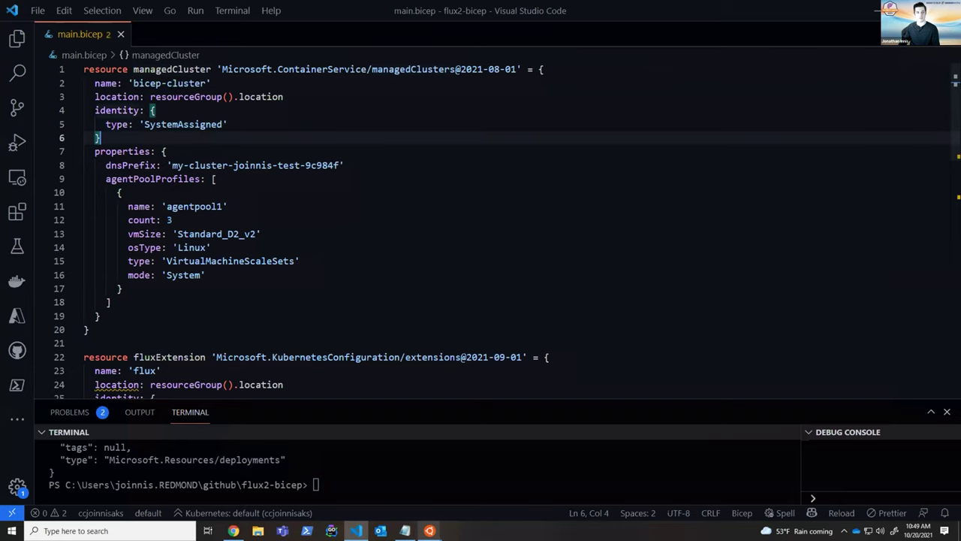
key("shift+alt+Right")
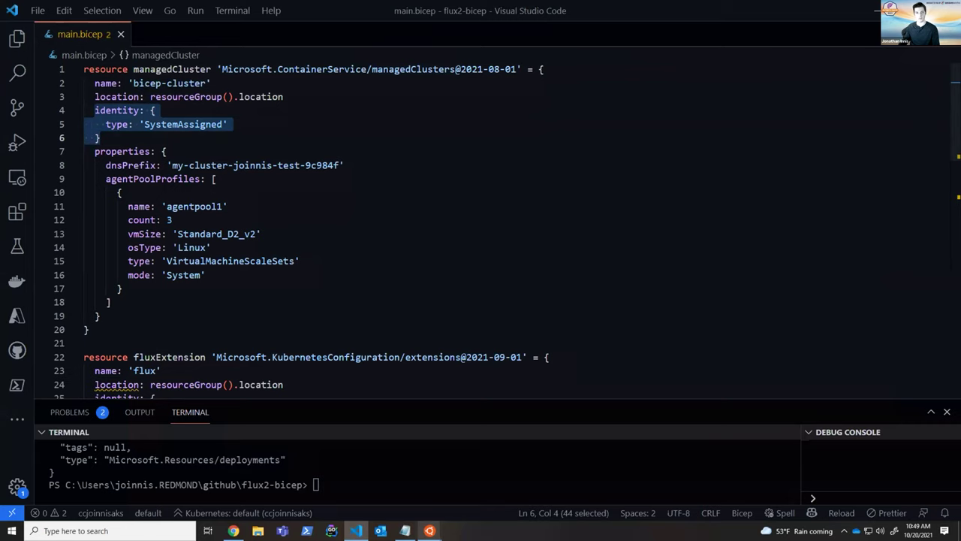
Examine the fluxExtension resource in main.bicep, covering its name, identity, extensionType and scope
scroll(480, 225, "down", 3)
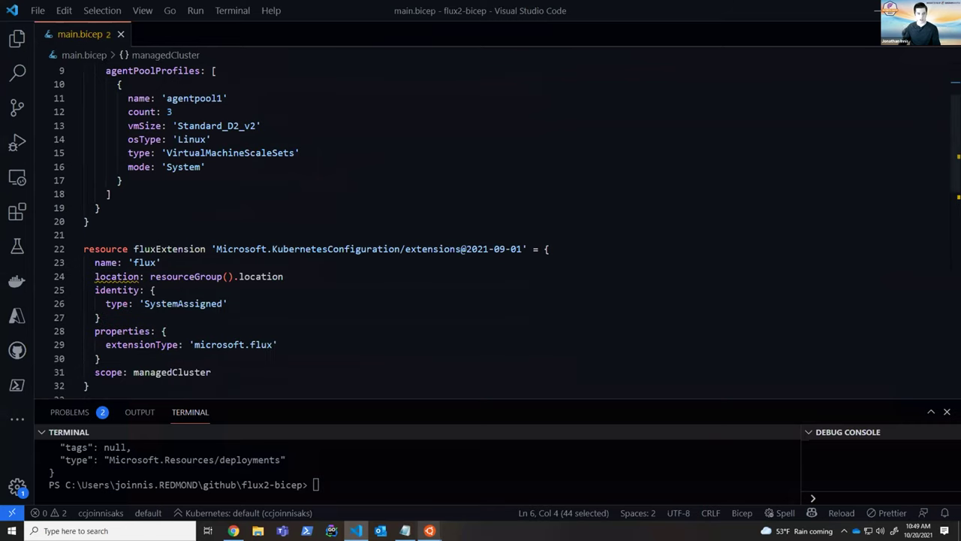
scroll(480, 225, "down", 2)
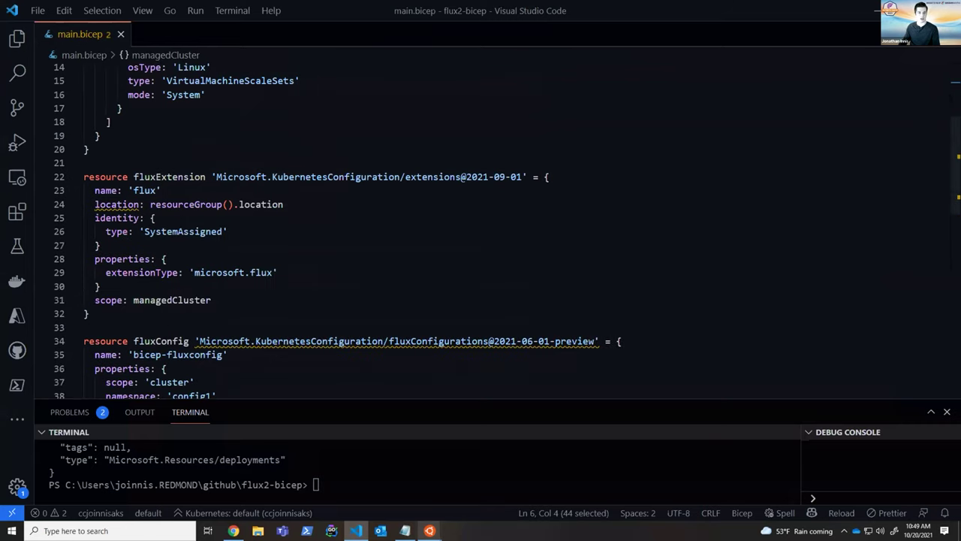
double_click(169, 176)
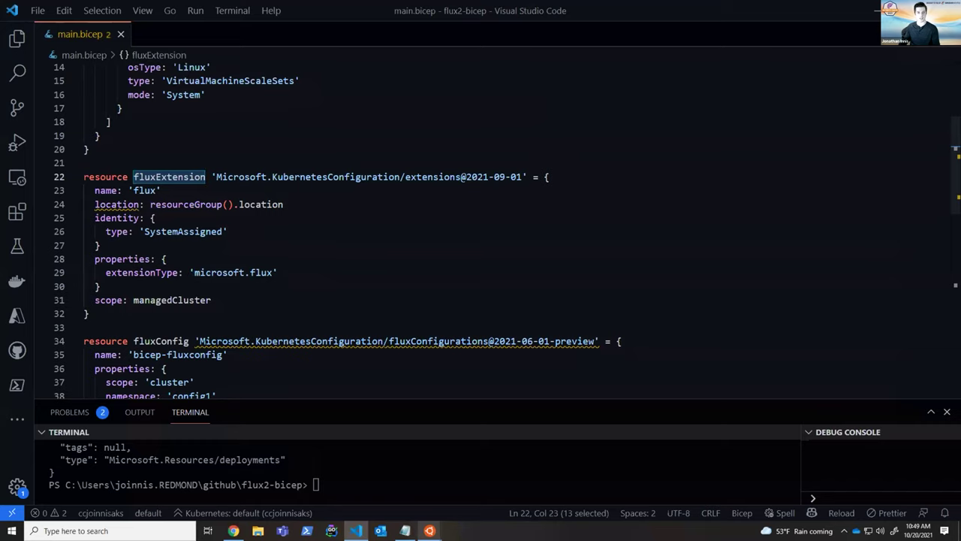
scroll(480, 225, "up", 2)
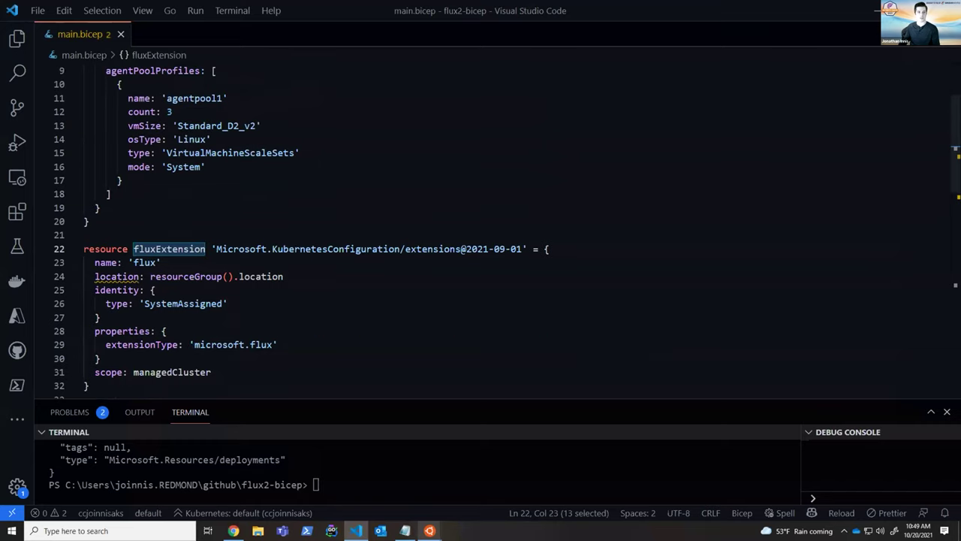
left_click(227, 303)
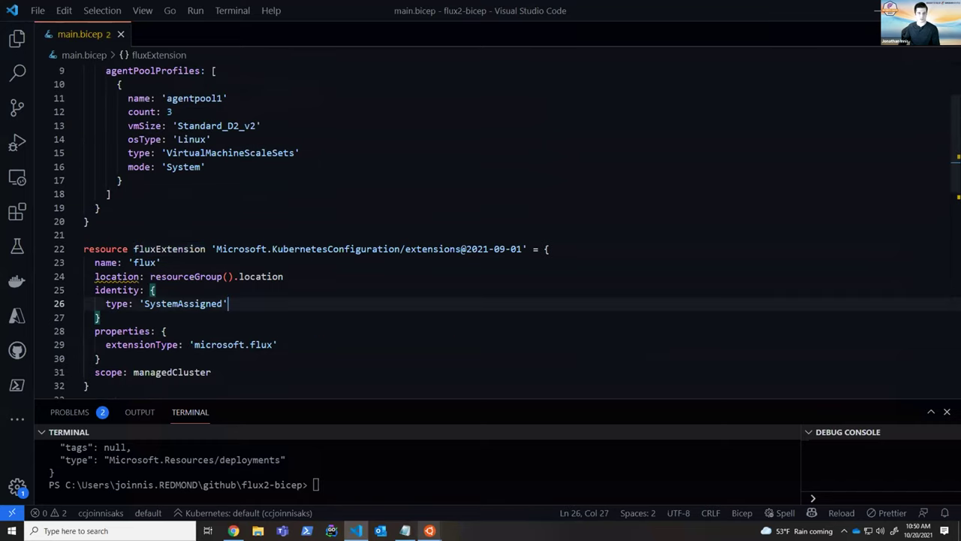
scroll(481, 225, "down", 2)
left_click_drag(90, 190, 161, 190)
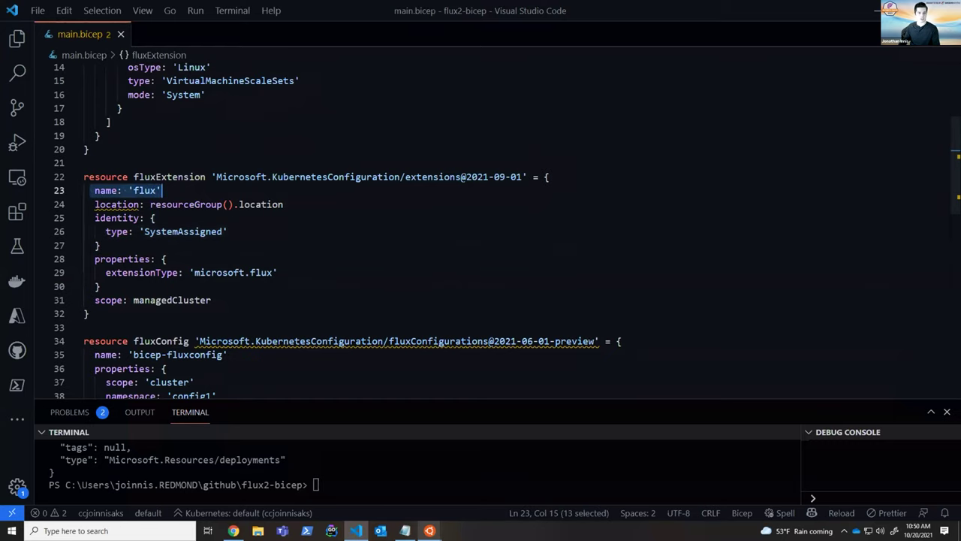
double_click(142, 273)
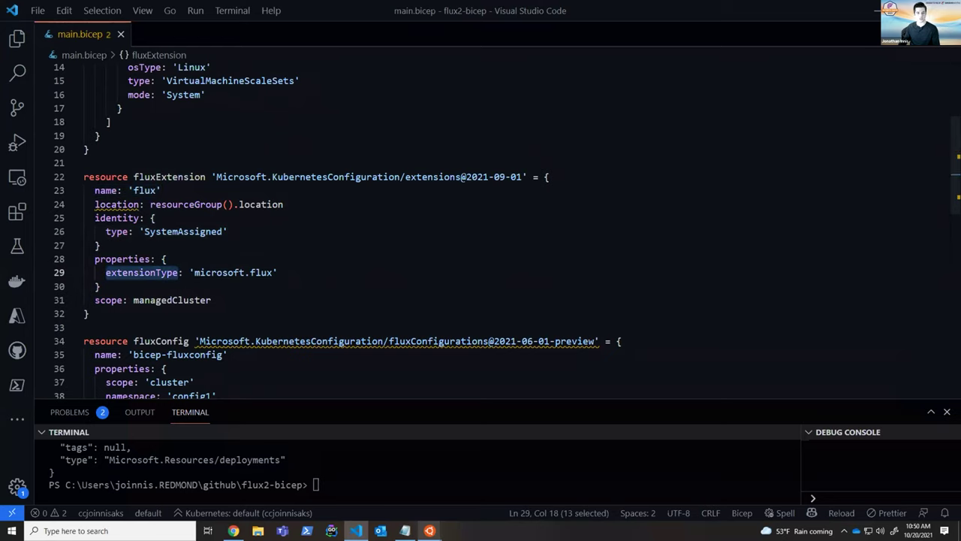
left_click_drag(189, 272, 275, 273)
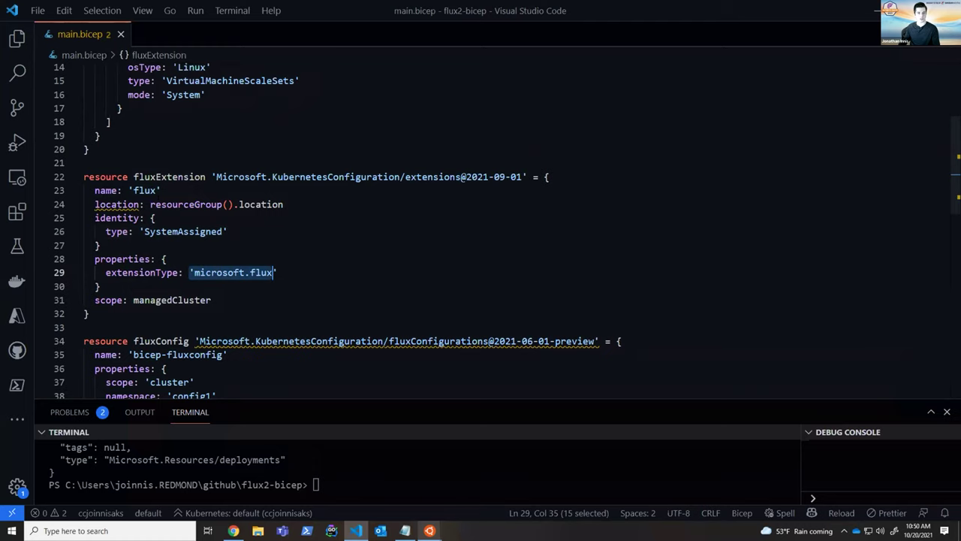
left_click_drag(95, 299, 212, 300)
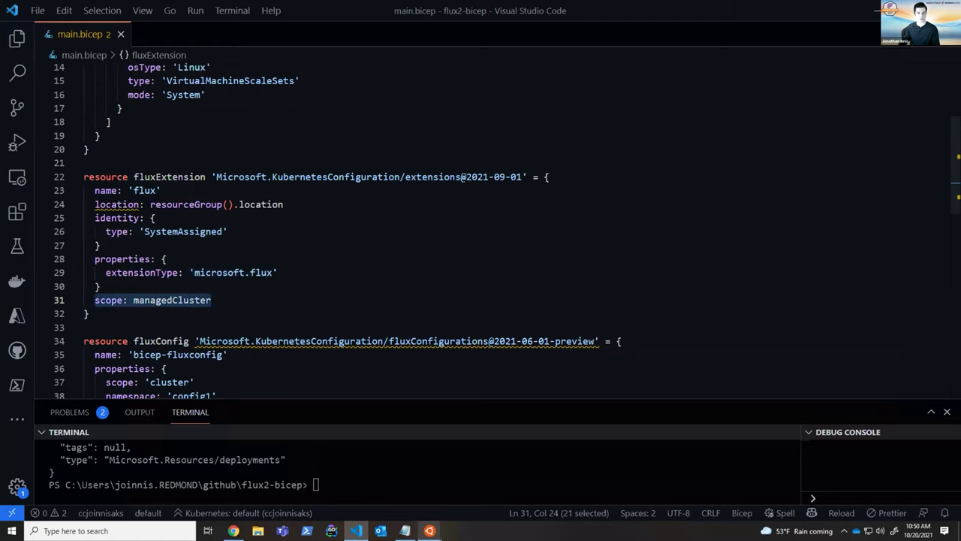
scroll(507, 230, "up", 1)
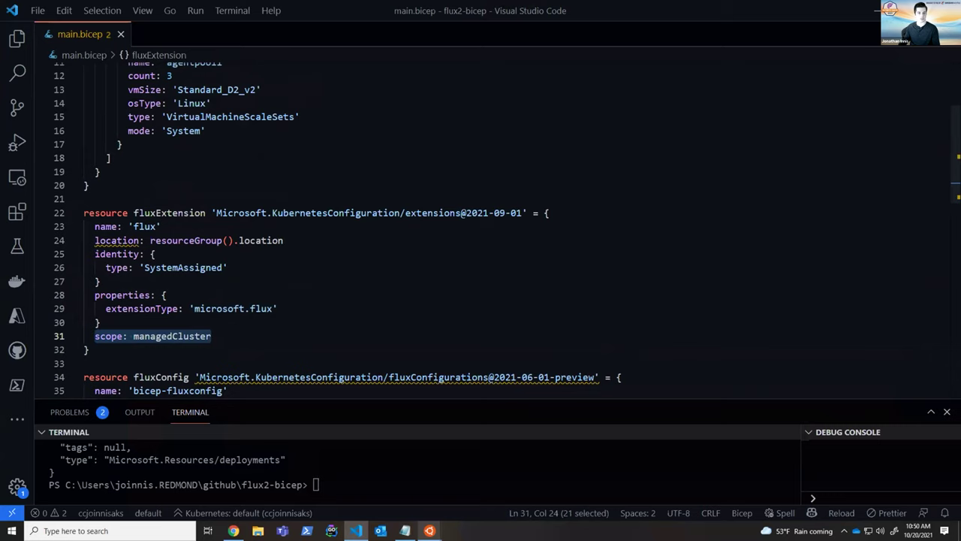
Examine the fluxConfig resource in main.bicep, including its cluster scope, Git repository and kustomizations
scroll(508, 230, "down", 2)
scroll(508, 230, "down", 5)
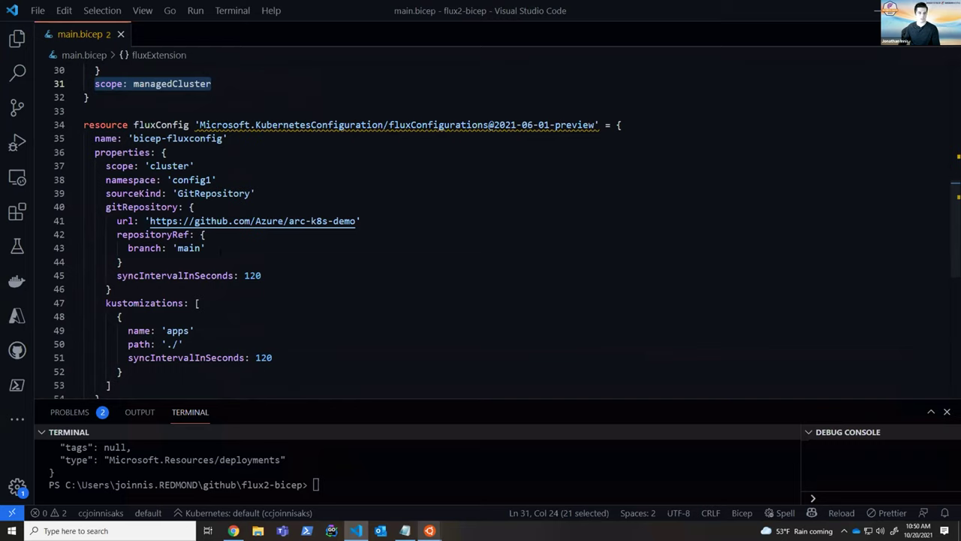
scroll(481, 225, "down", 3)
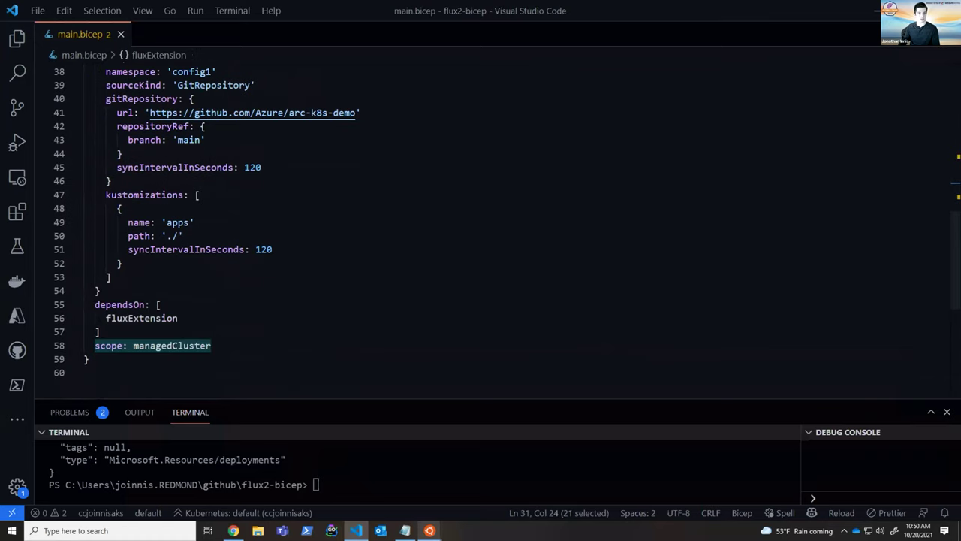
scroll(481, 226, "up", 2)
double_click(169, 129)
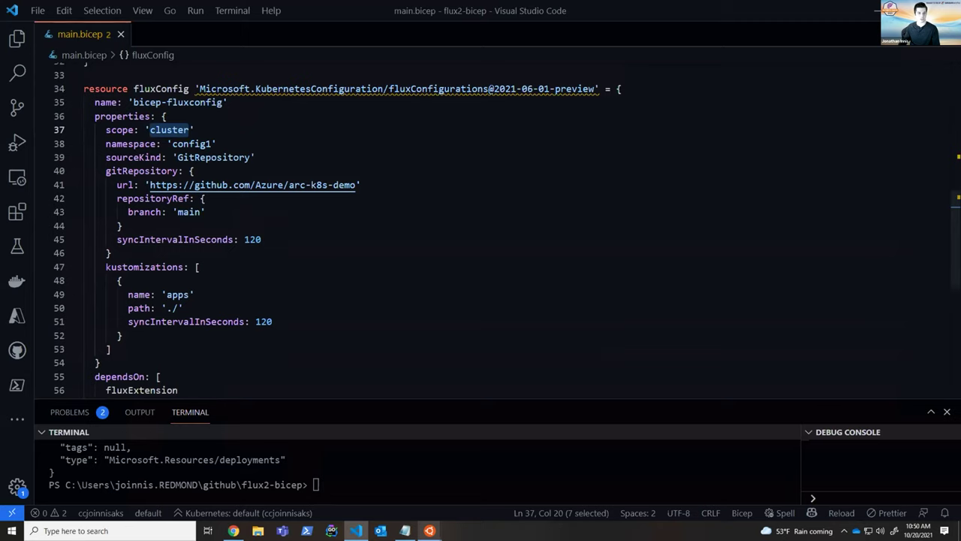
scroll(481, 225, "down", 2)
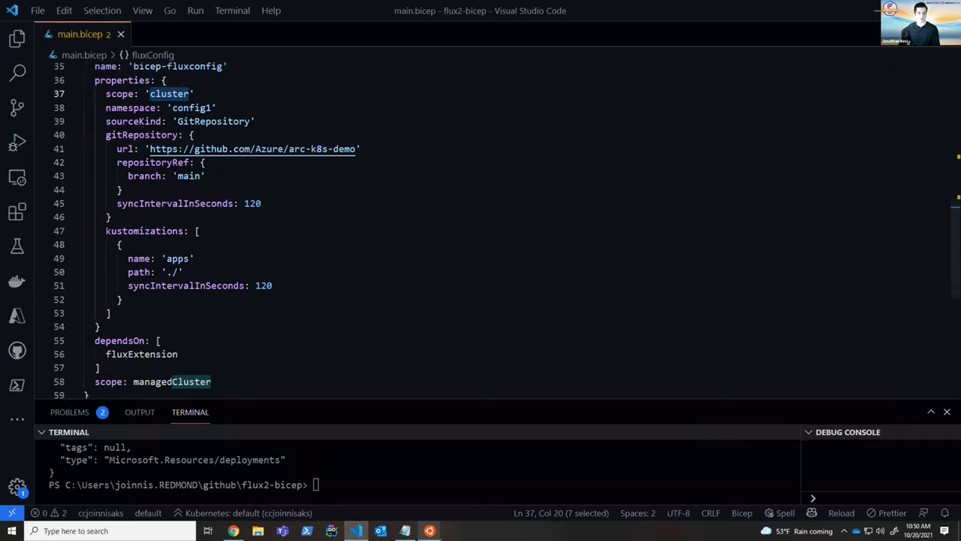
Examine the fluxConfig resource's dependsOn entry for fluxExtension and its managedCluster scope
double_click(142, 318)
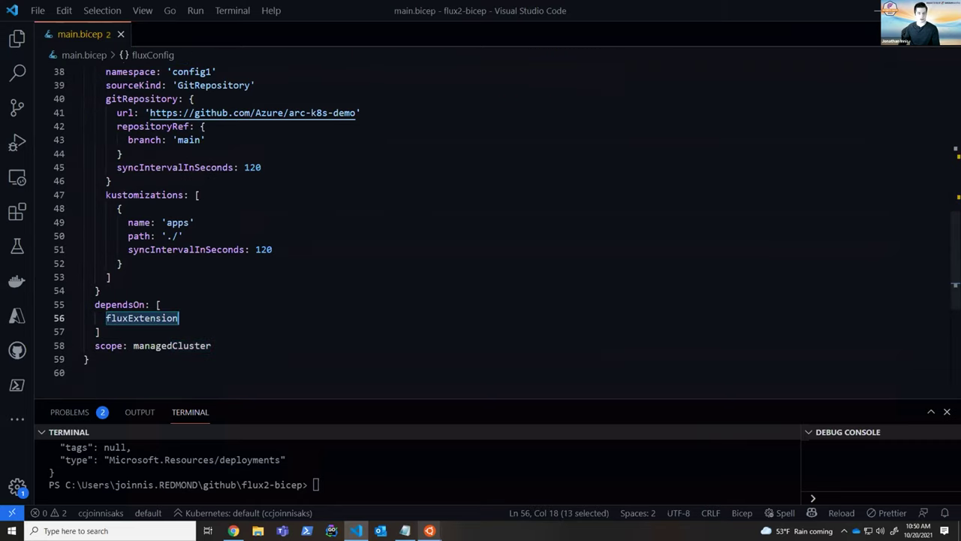
scroll(480, 225, "up", 2)
scroll(481, 225, "down", 2)
scroll(481, 225, "up", 2)
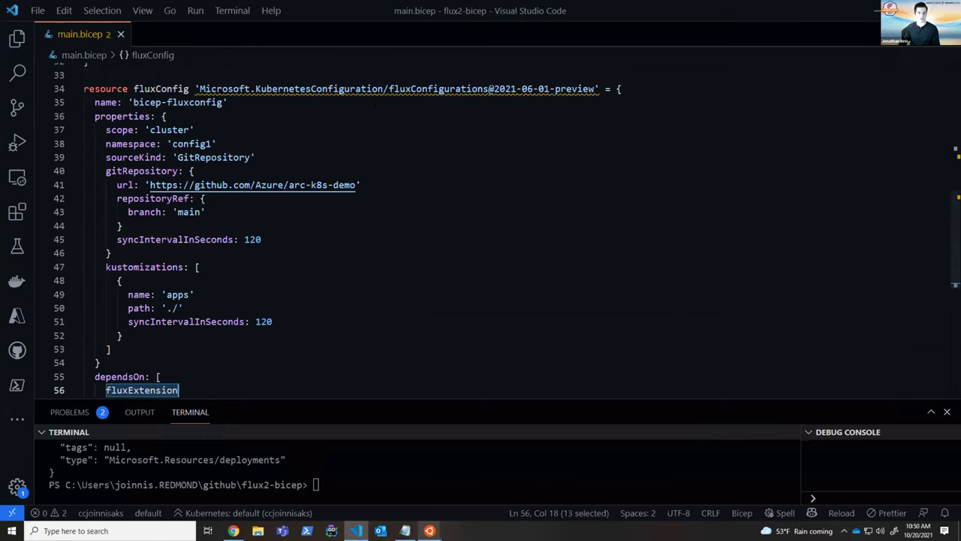
scroll(481, 225, "up", 2)
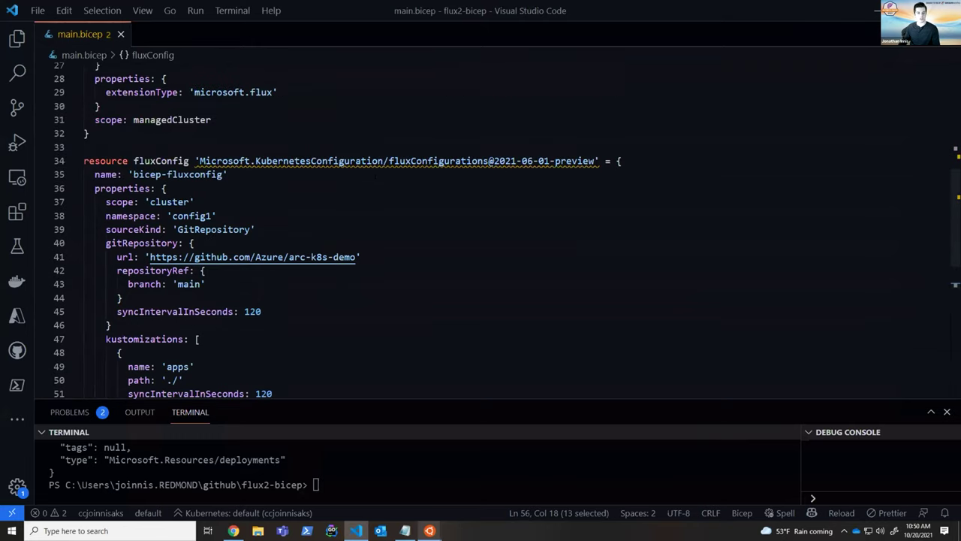
scroll(376, 177, "down", 2)
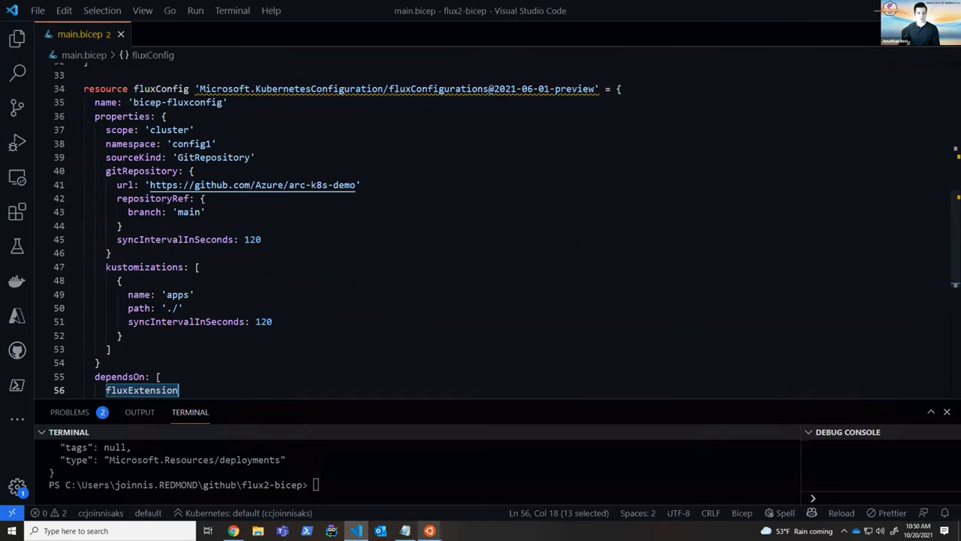
scroll(480, 225, "down", 1)
left_click_drag(133, 376, 84, 378)
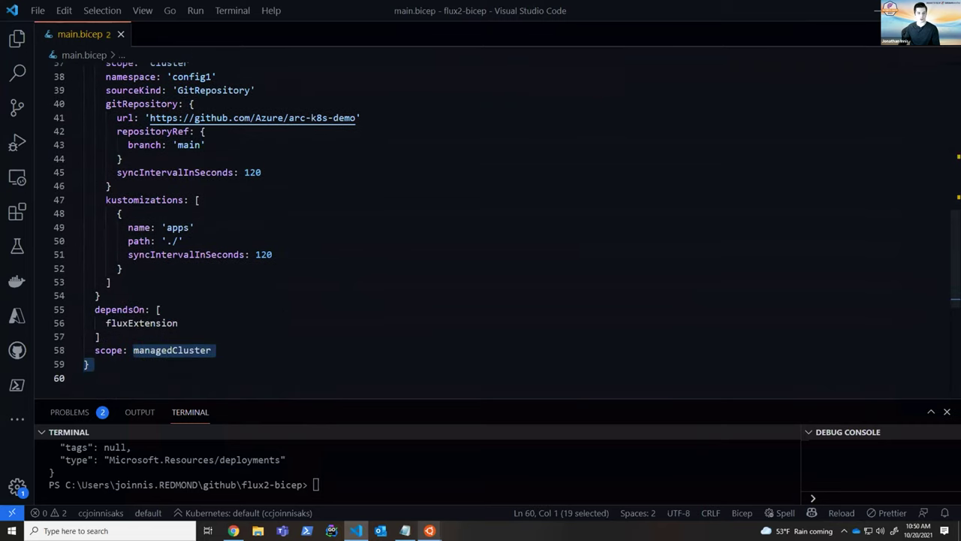
Return to the start of main.bicep, switch to the Azure portal in Chrome and view the Policy assignments
scroll(481, 225, "up", 3)
scroll(480, 226, "up", 10)
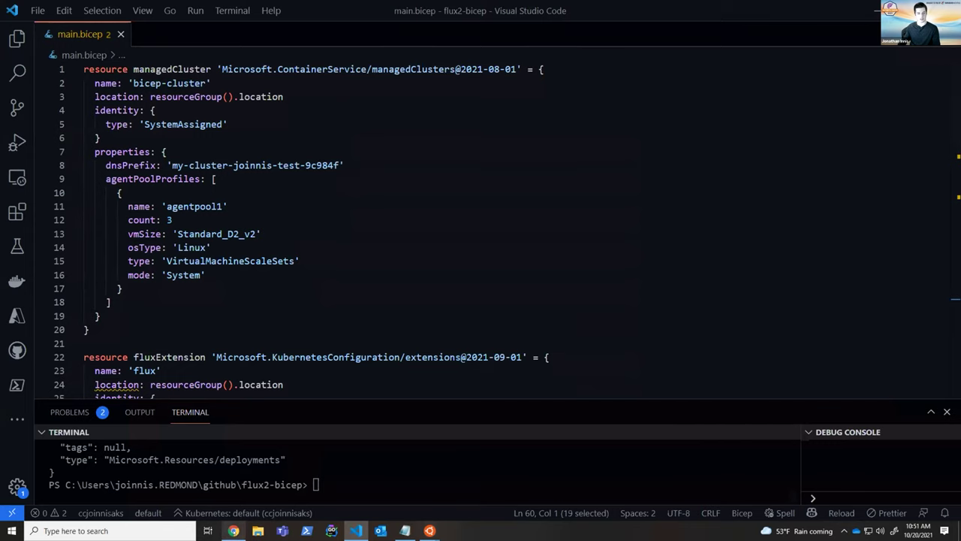
left_click(233, 530)
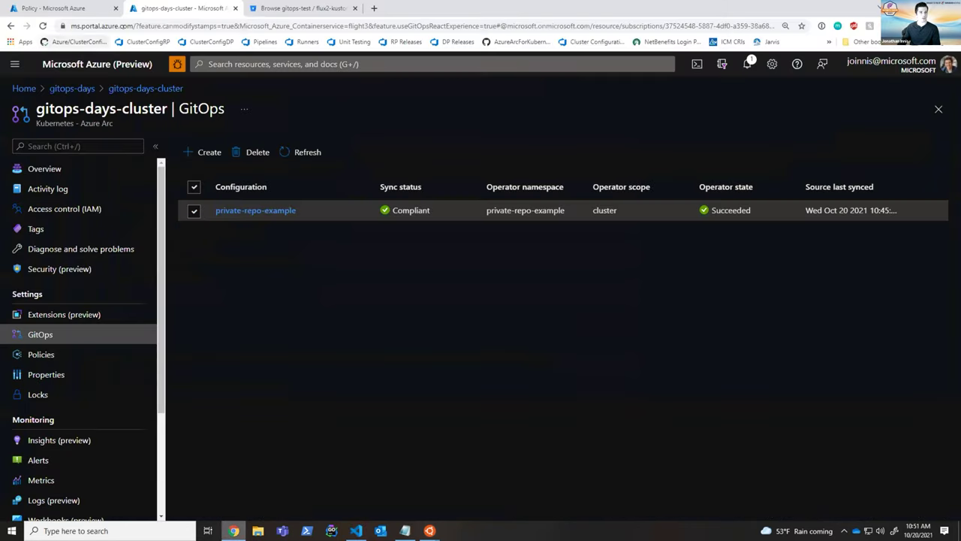
left_click(89, 11)
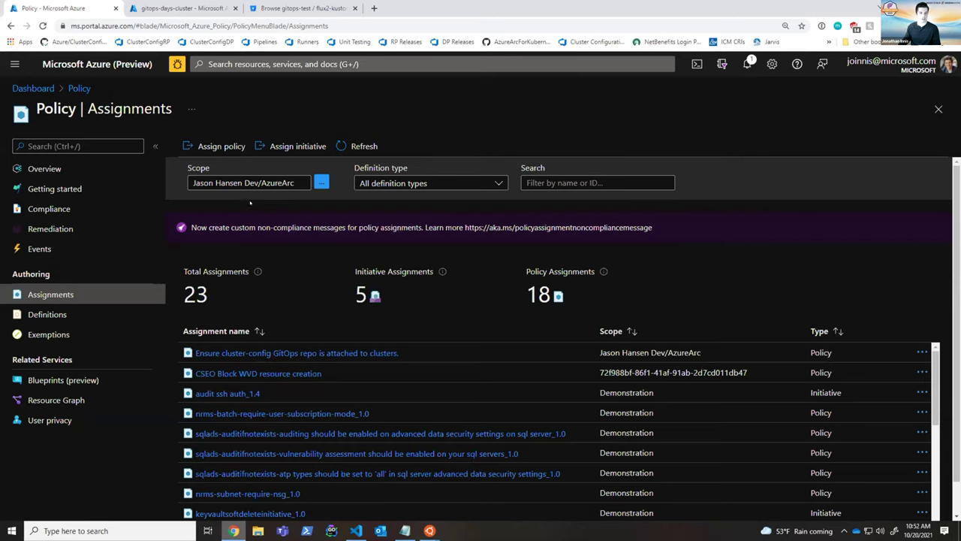
Open the policy assignment "Ensure cluster-config GitOps repo is attached to clusters." and examine its parameters
left_click(317, 353)
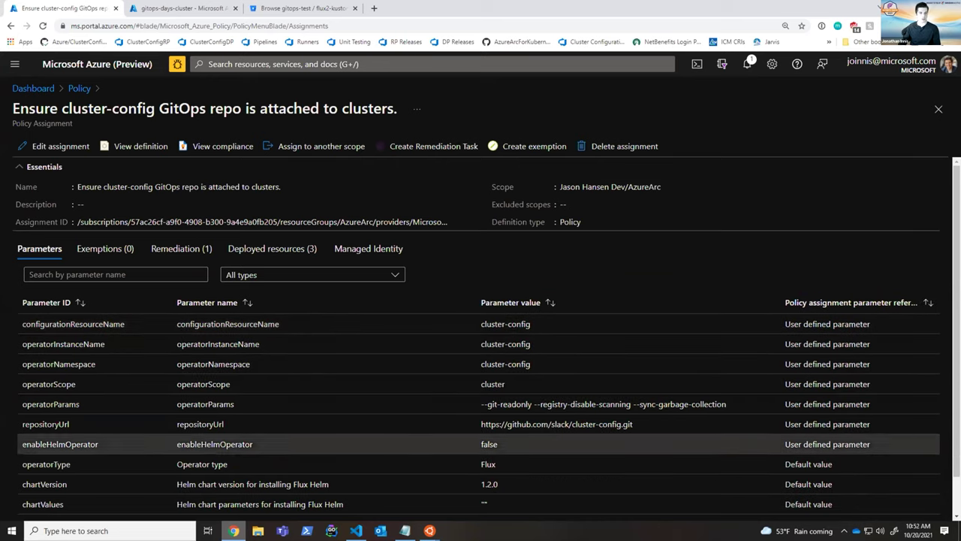
scroll(619, 380, "down", 2)
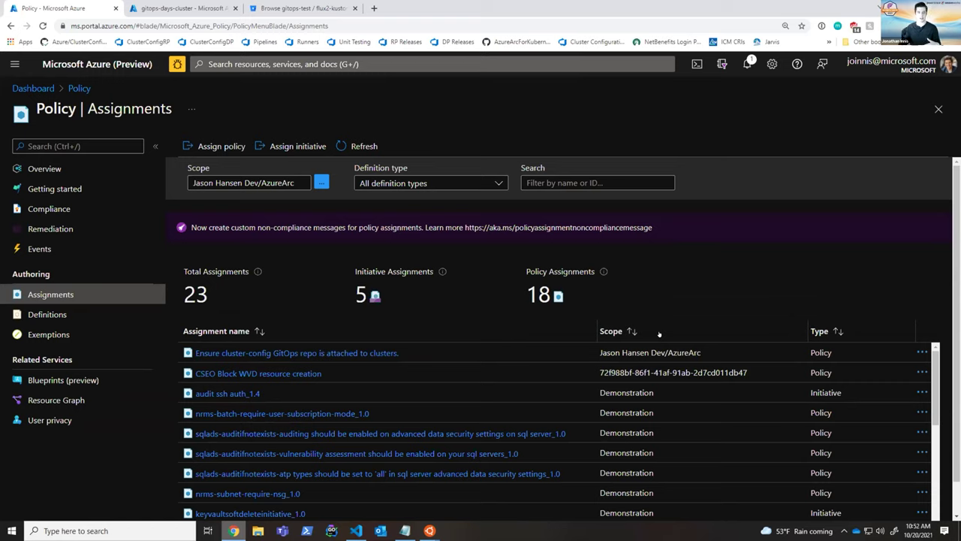
left_click(302, 353)
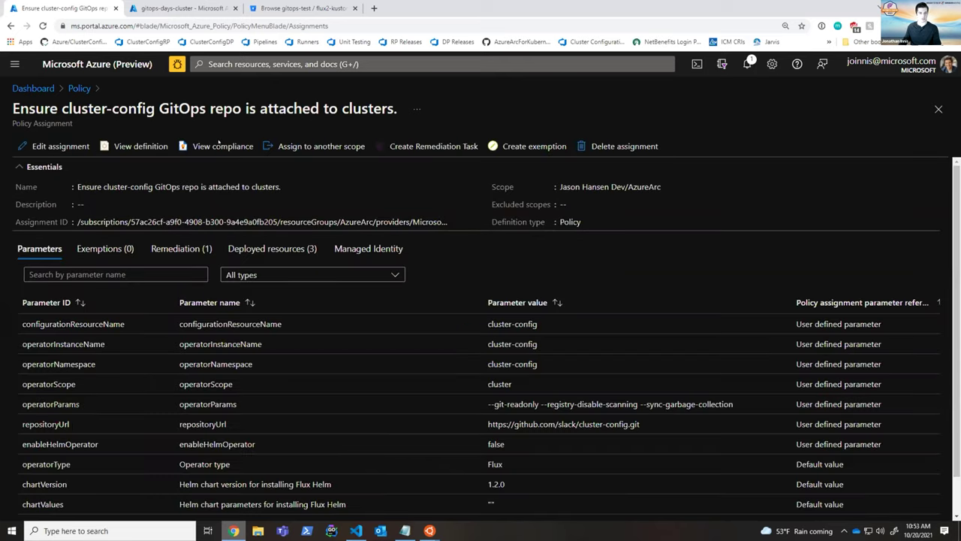
View the assignment's compliance details and examine its overall resource compliance and the non-compliant resource list
left_click(220, 146)
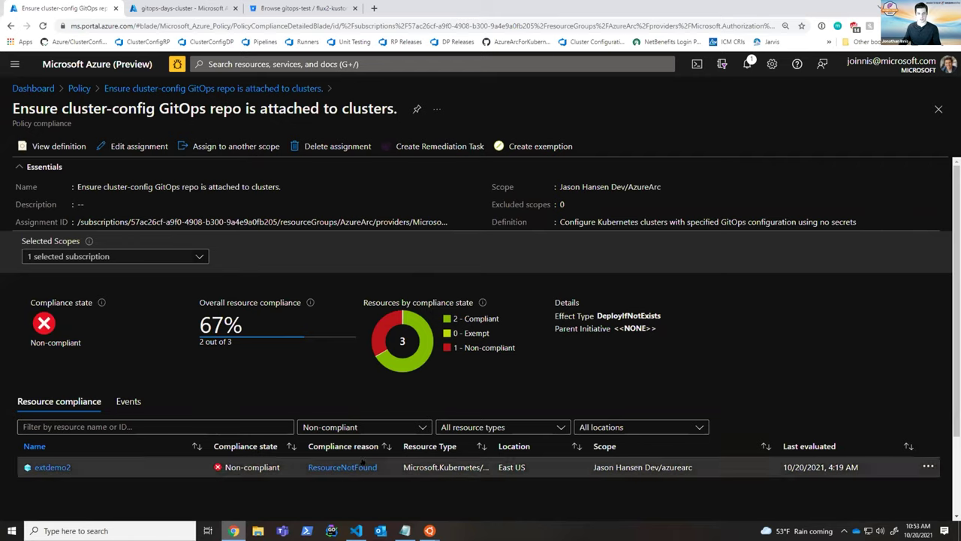
scroll(428, 395, "down", 1)
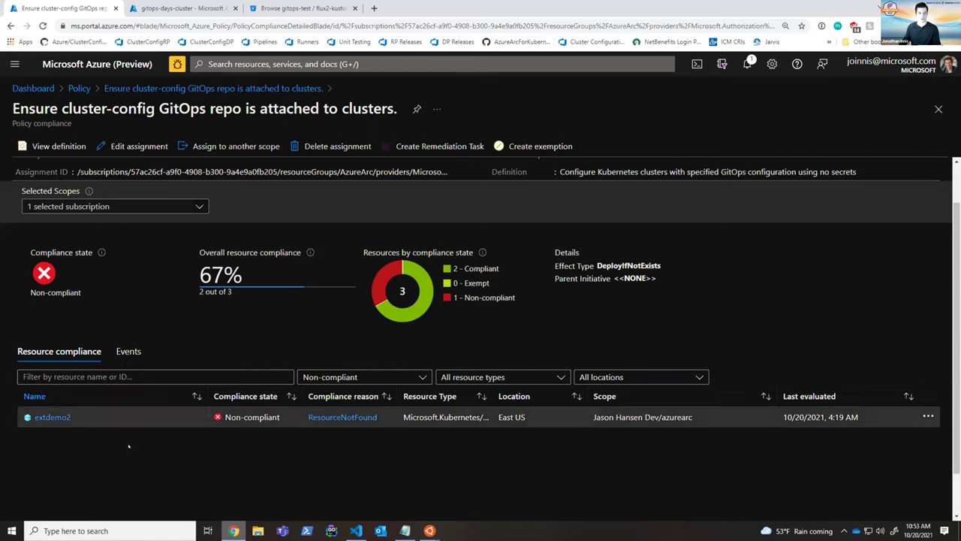
left_click(415, 147)
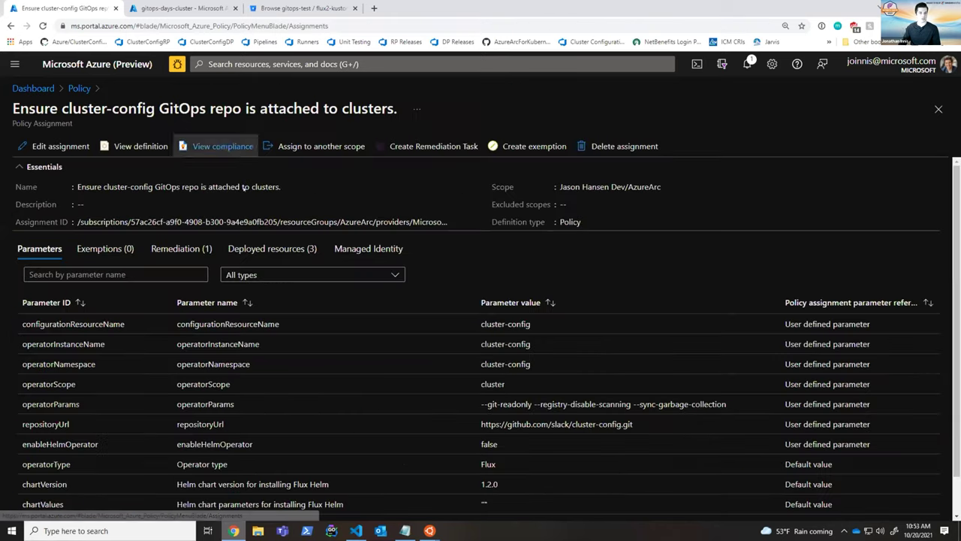
Reopen the assignment's compliance details and filter the resource list to the Compliant state
left_click(218, 145)
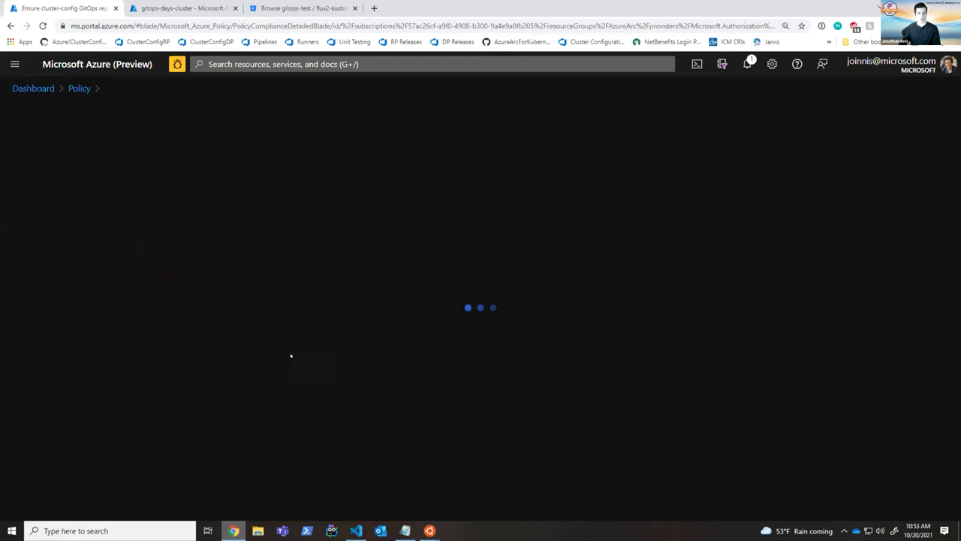
left_click(411, 427)
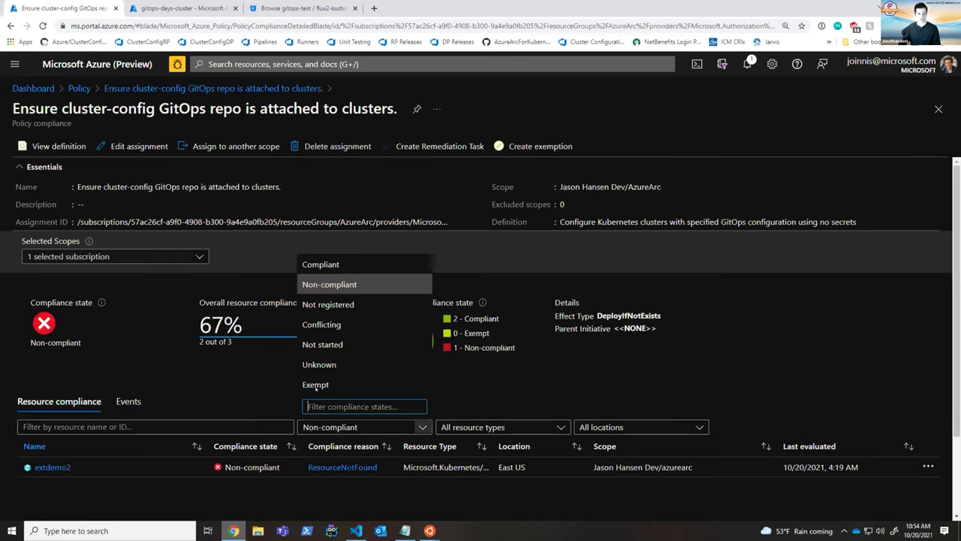
left_click(333, 264)
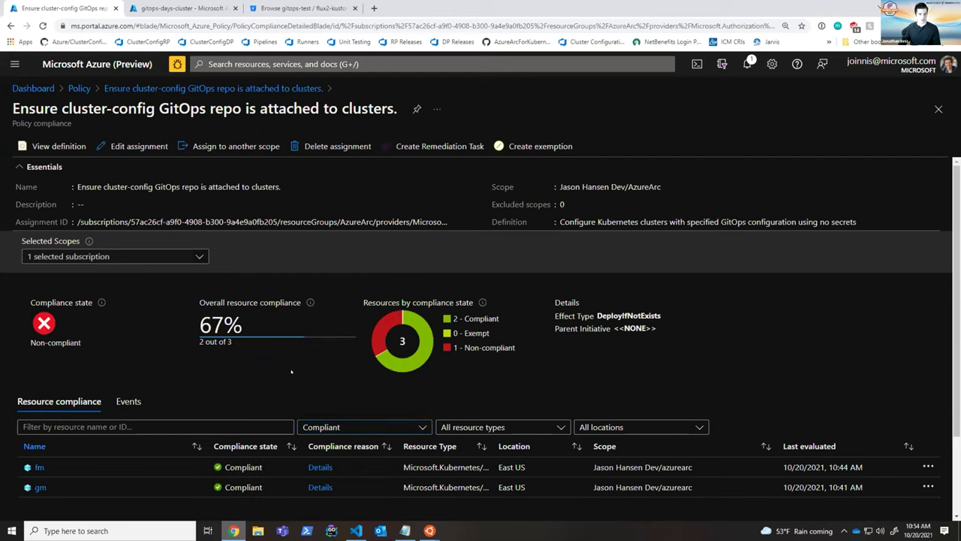
scroll(371, 421, "down", 2)
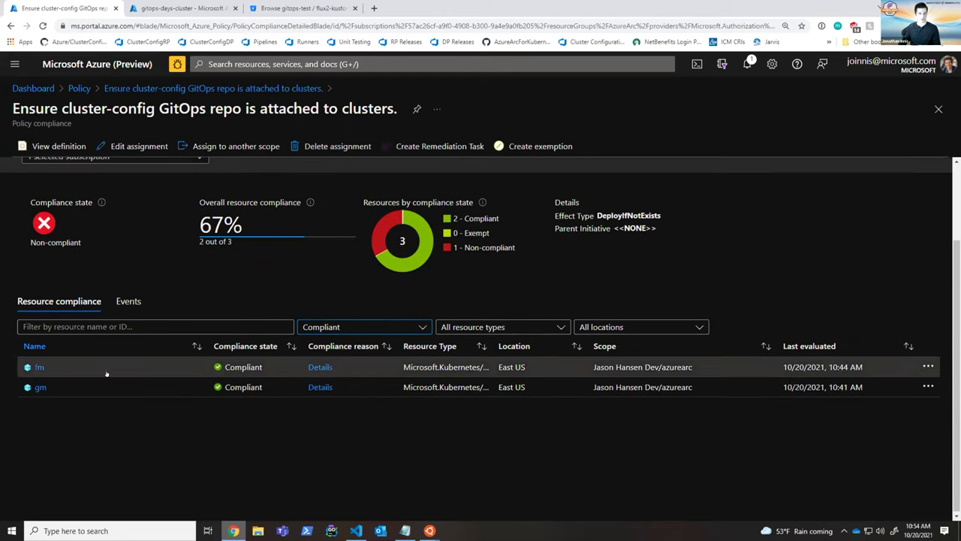
Open the fm cluster resource from its compliance record and go to its GitOps configurations
left_click(40, 366)
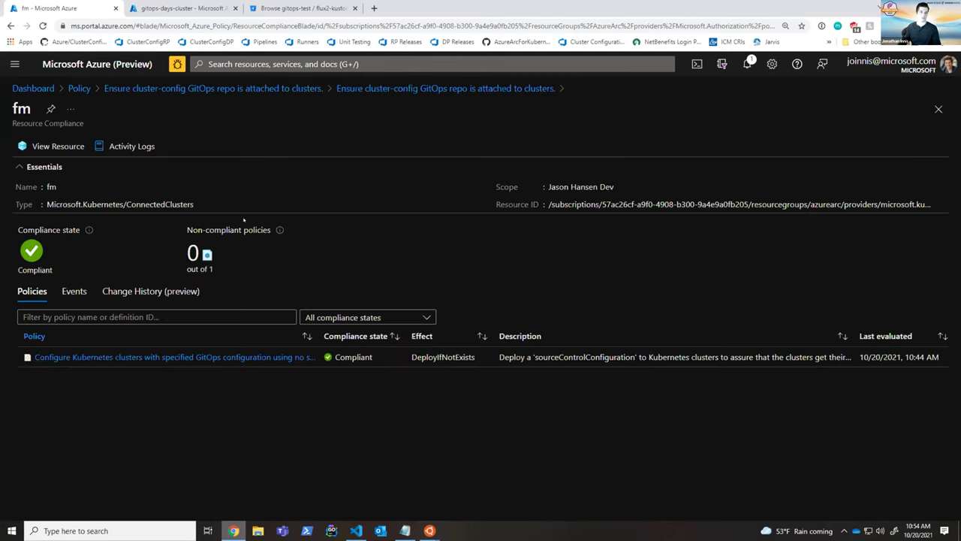
left_click(75, 146)
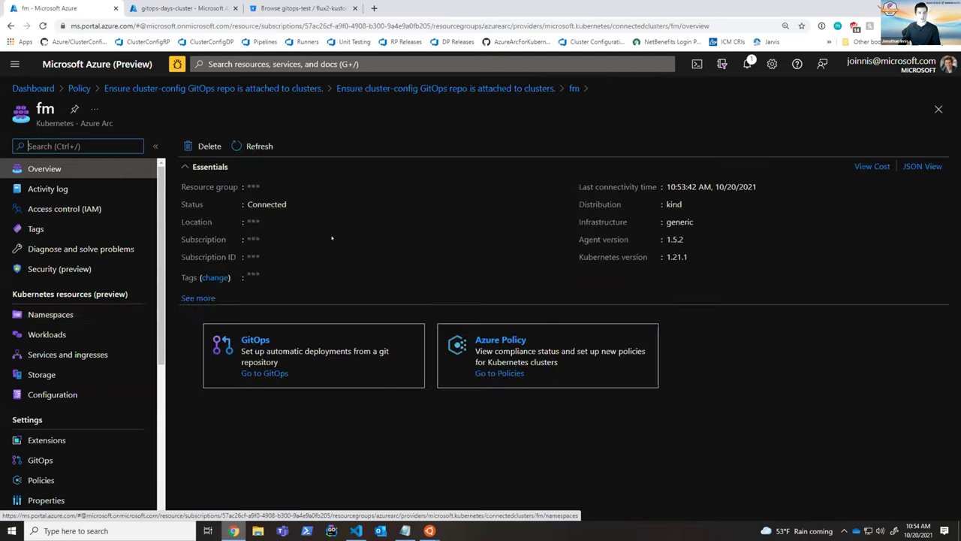
left_click(51, 461)
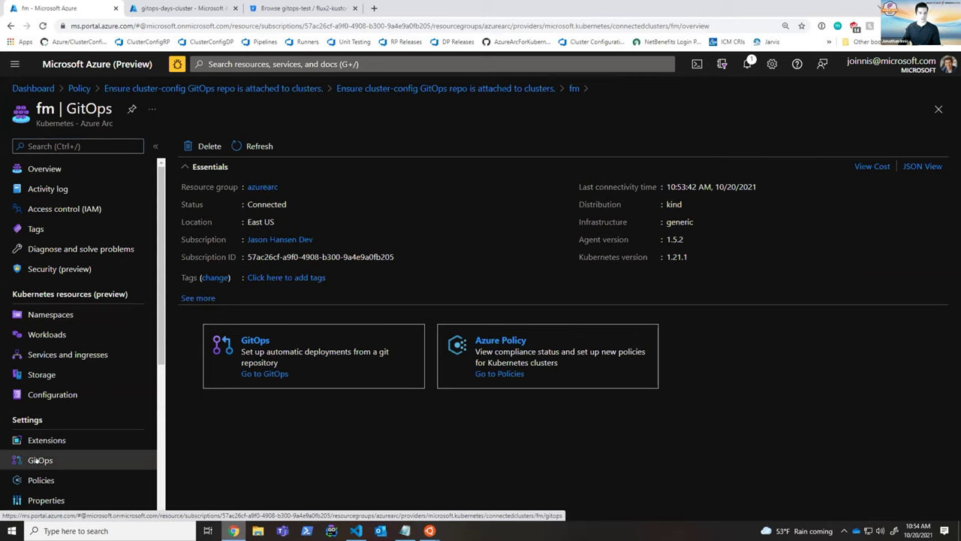